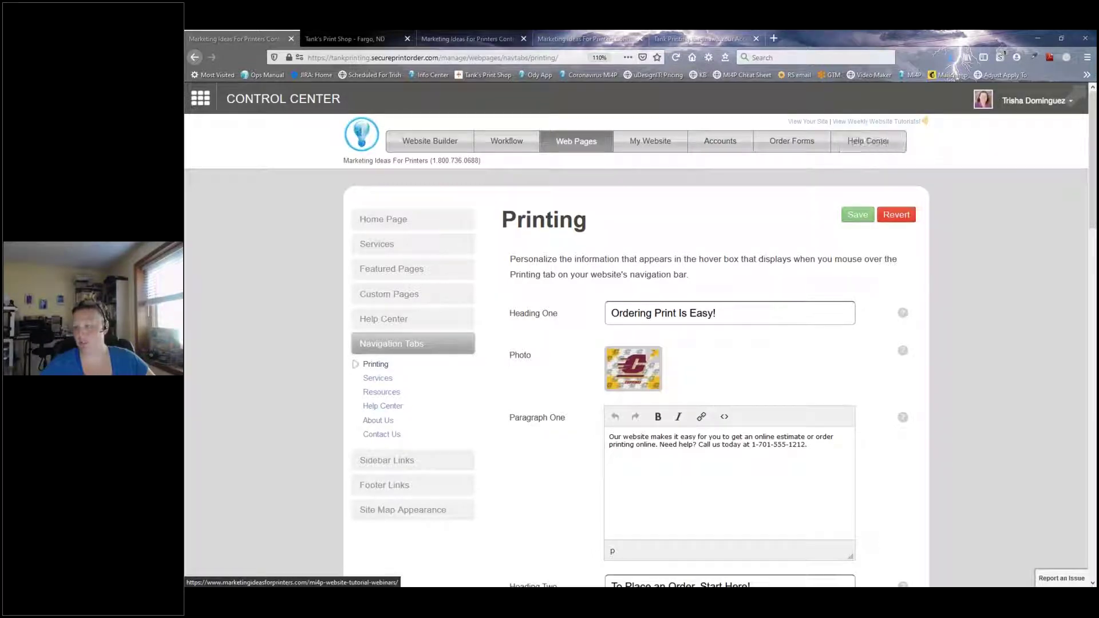
Open the Weekly Website Tutorials link in a new tab and review the latest and previous webinar episodes.
{"action": "right_click", "coordinate": [841, 128]}
{"action": "left_click", "coordinate": [870, 132]}
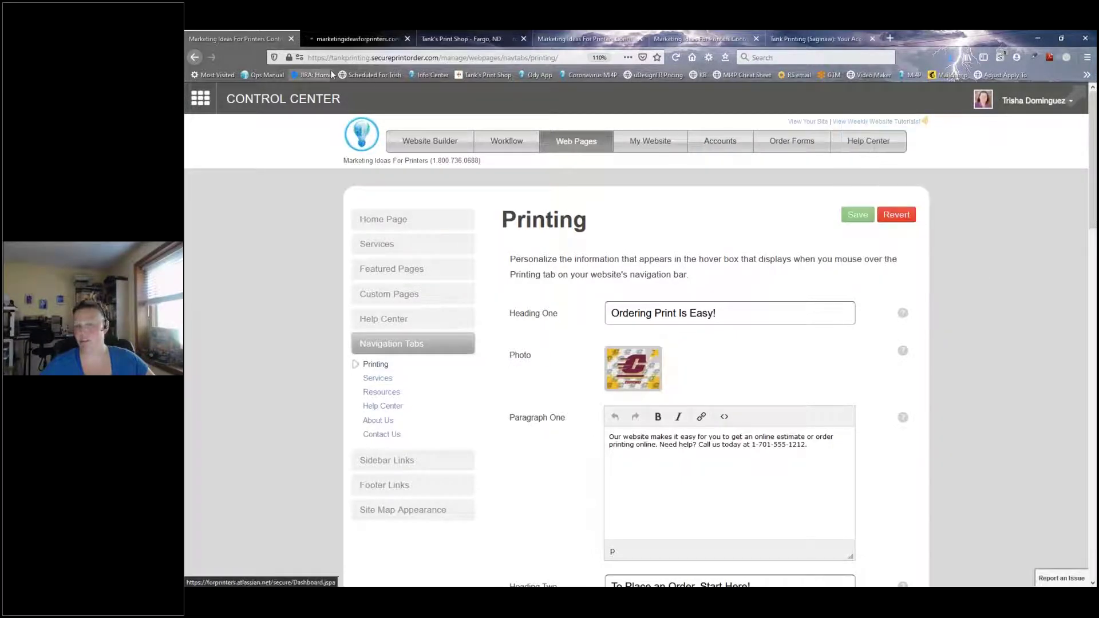
{"action": "left_click", "coordinate": [344, 38]}
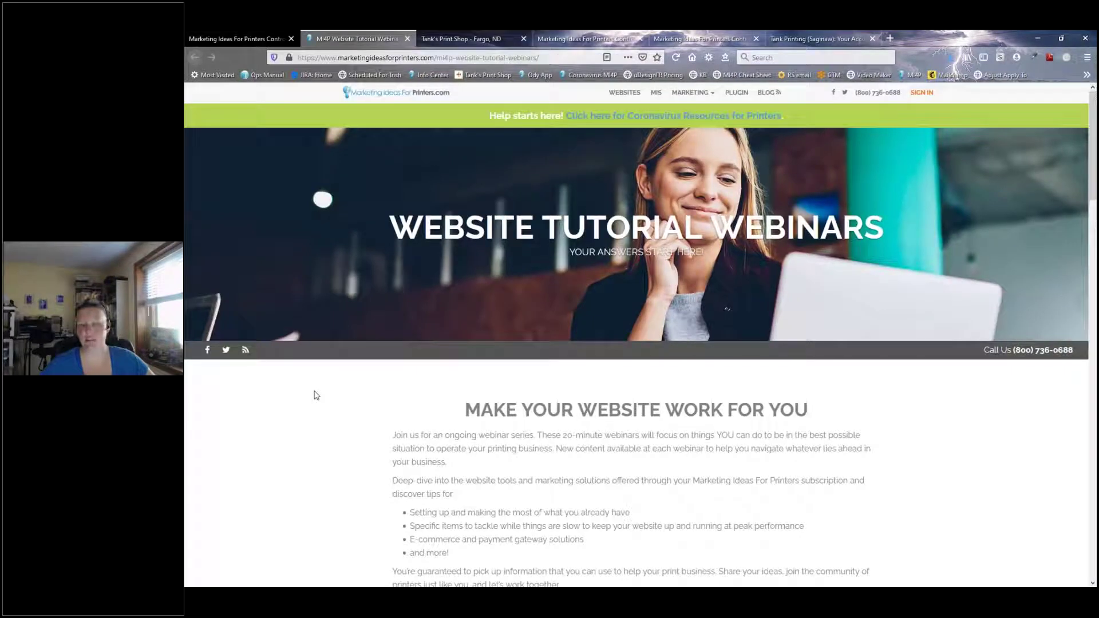
{"action": "scroll", "coordinate": [357, 399], "scroll_direction": "down", "scroll_amount": 5}
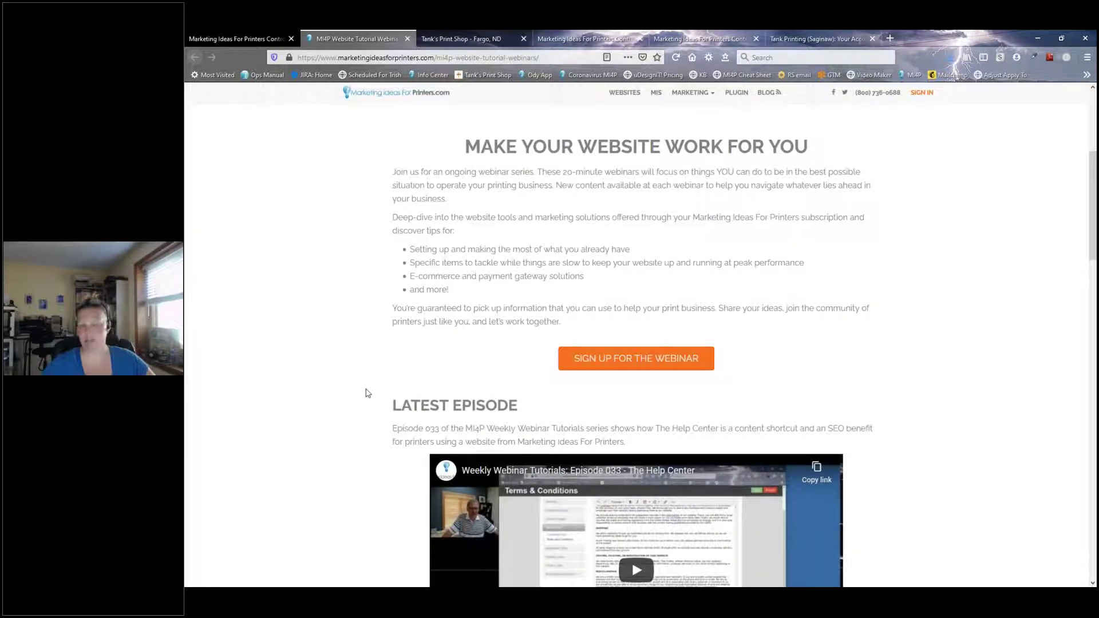
{"action": "scroll", "coordinate": [361, 375], "scroll_direction": "down", "scroll_amount": 2}
{"action": "scroll", "coordinate": [361, 374], "scroll_direction": "down", "scroll_amount": 3}
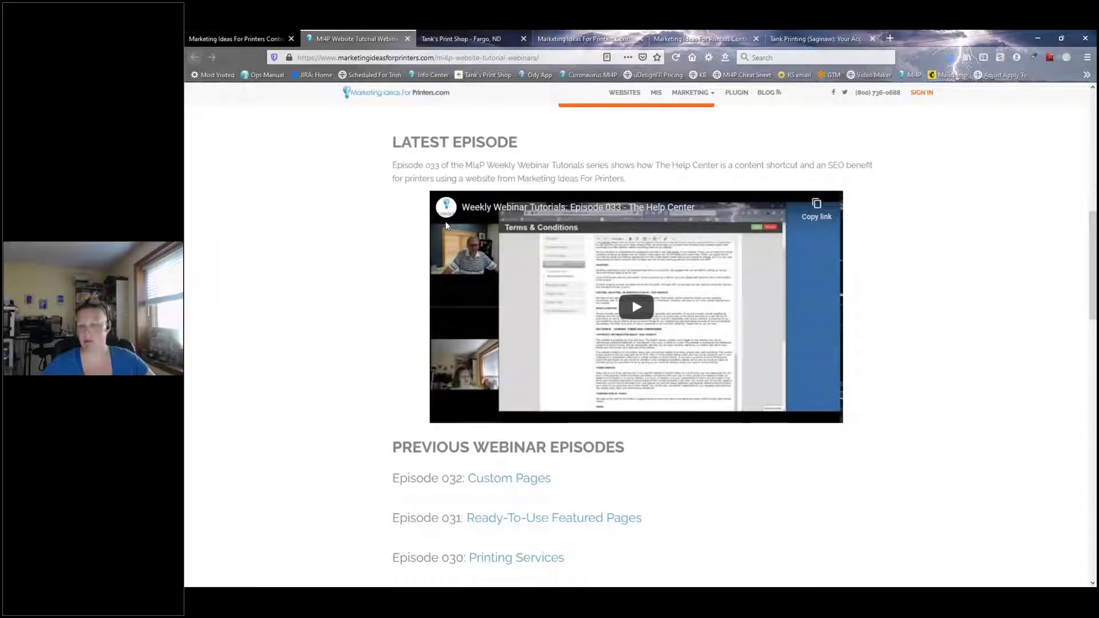
Return to the Control Center and open the Navigation Tabs settings from the Web Pages section.
{"action": "left_click", "coordinate": [242, 40]}
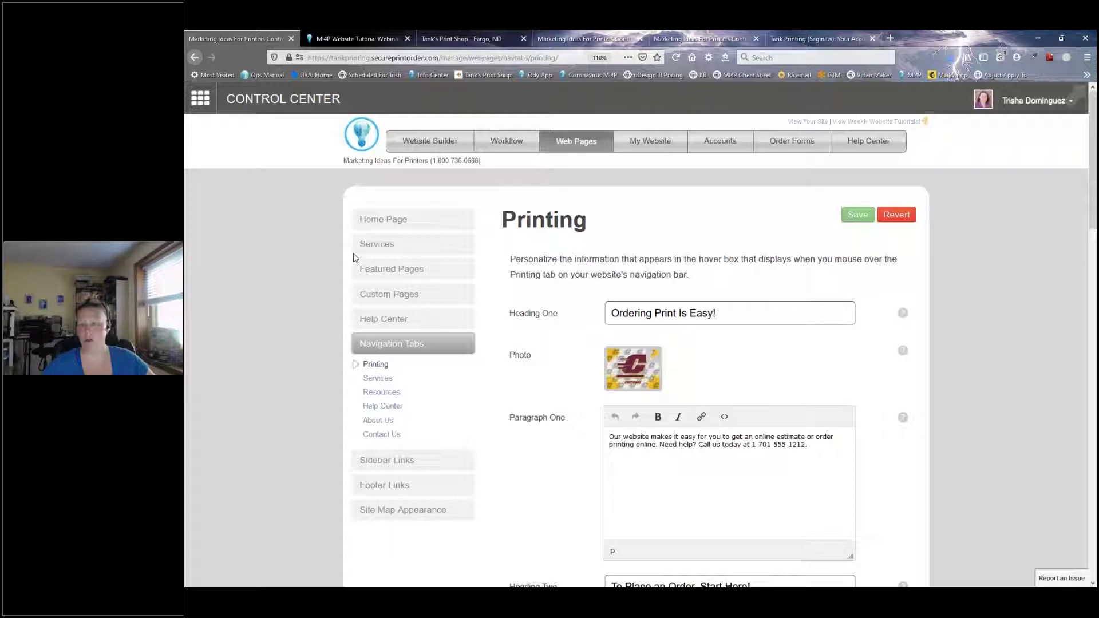
{"action": "left_click", "coordinate": [573, 145]}
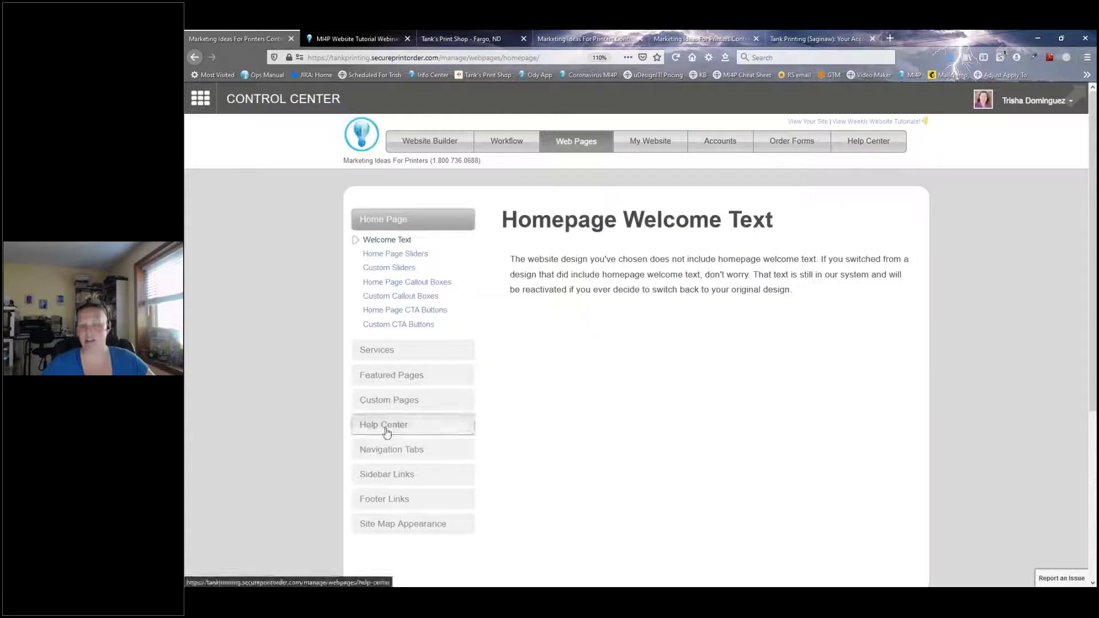
{"action": "left_click", "coordinate": [394, 450]}
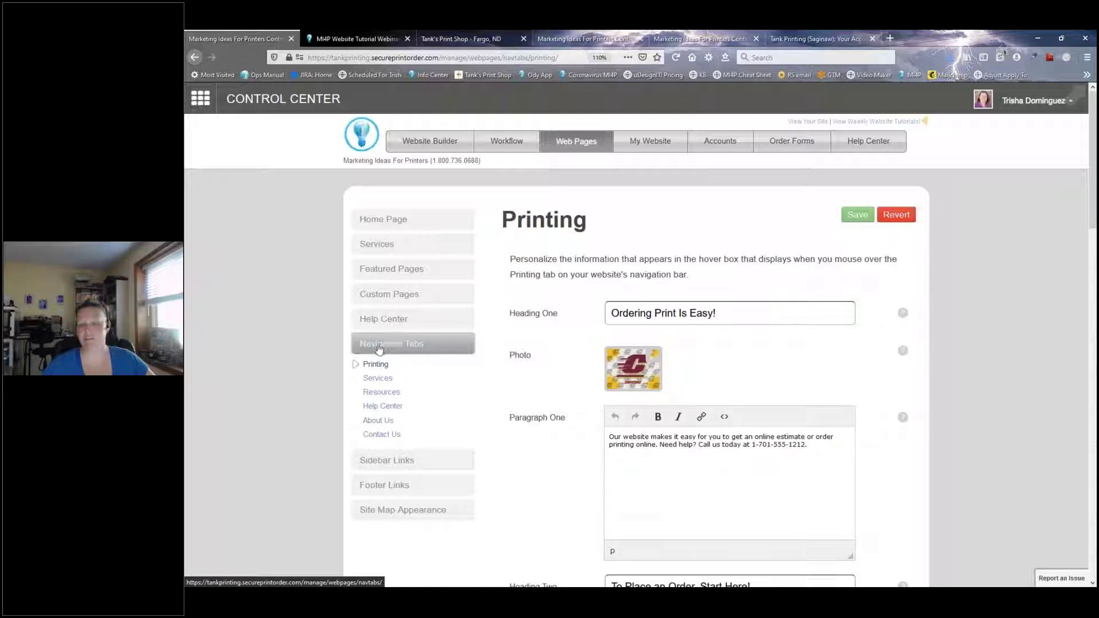
Examine the Products and Services menus in the navigation bar of the live Tank's Print Shop site.
{"action": "left_click", "coordinate": [452, 39]}
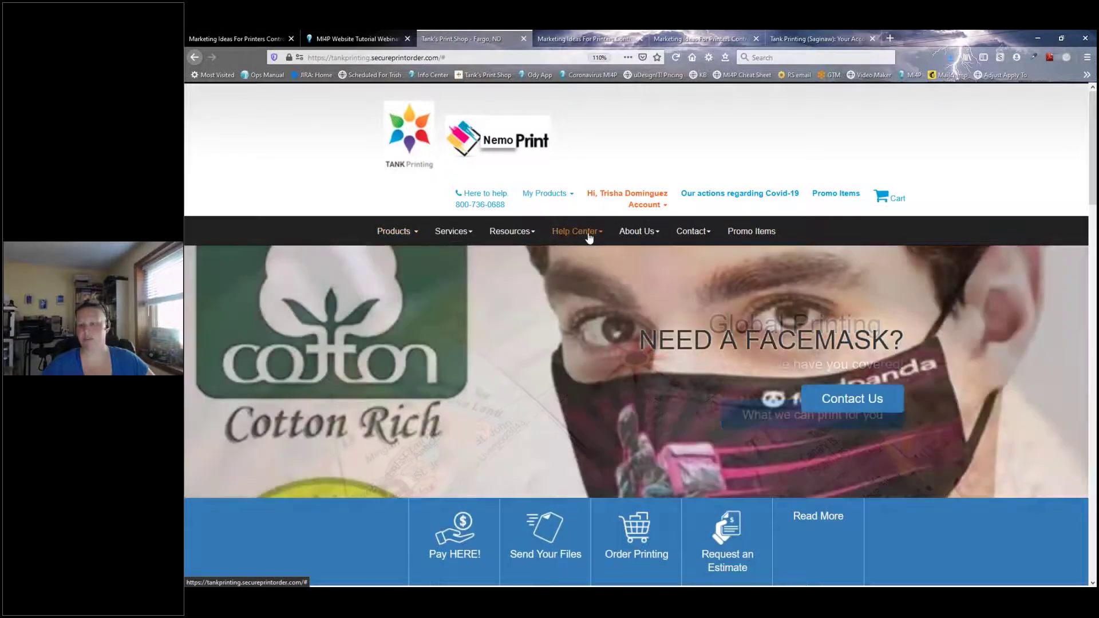
{"action": "left_click", "coordinate": [416, 235]}
{"action": "left_click", "coordinate": [470, 235]}
{"action": "left_click", "coordinate": [472, 238]}
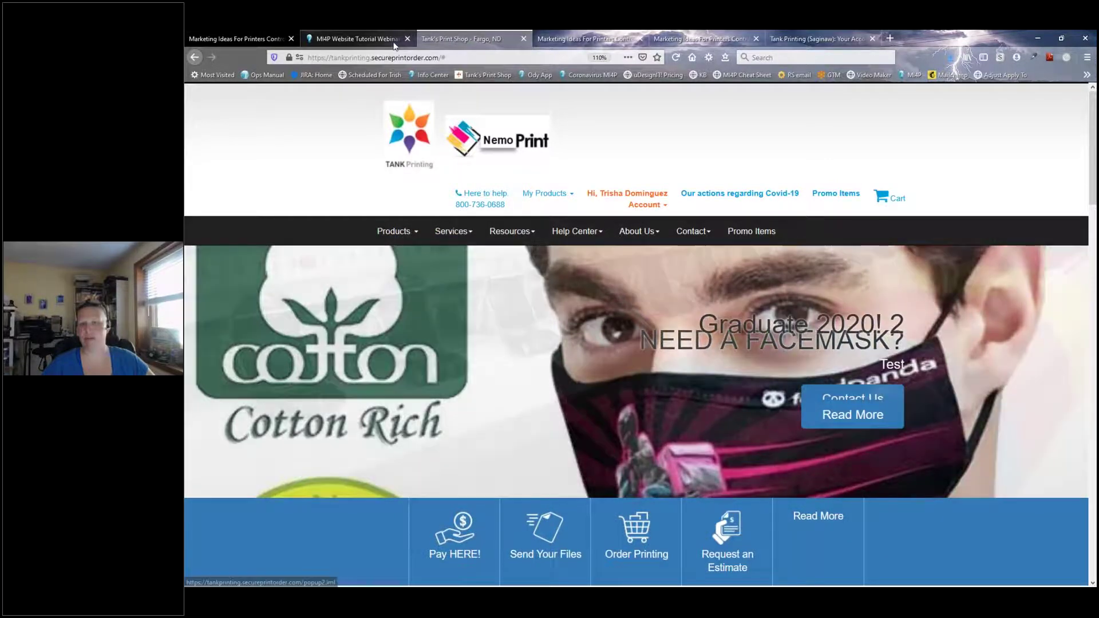
Close the webinar tutorials page and compare the Printing navigation tab settings with the live site's Products menu.
{"action": "middle_click", "coordinate": [321, 39]}
{"action": "left_click", "coordinate": [235, 39]}
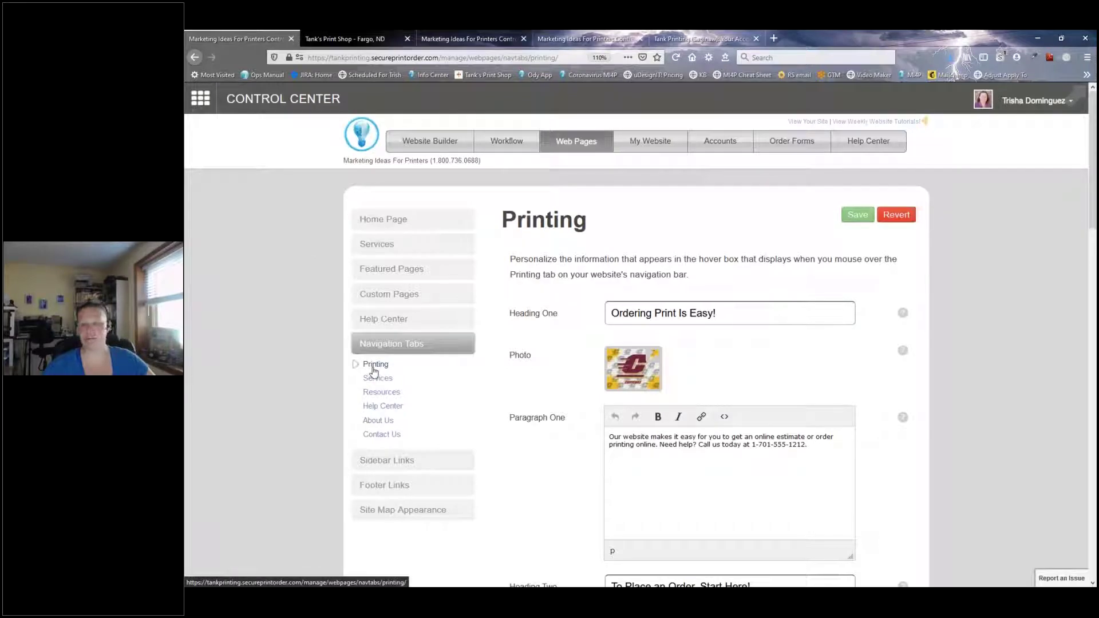
{"action": "left_click", "coordinate": [349, 38]}
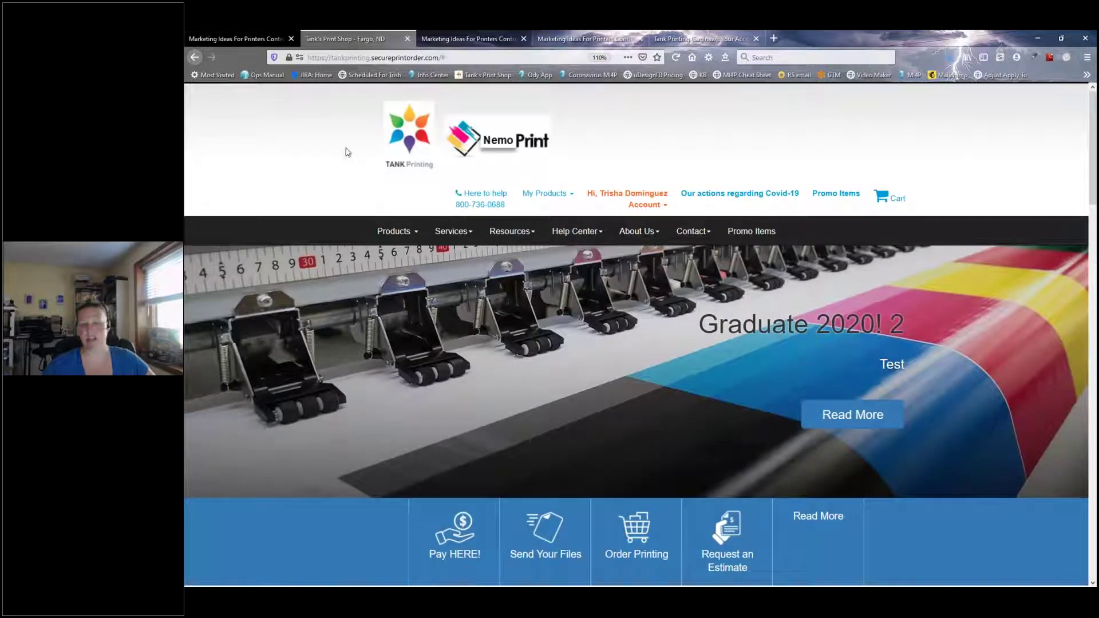
{"action": "left_click", "coordinate": [247, 40]}
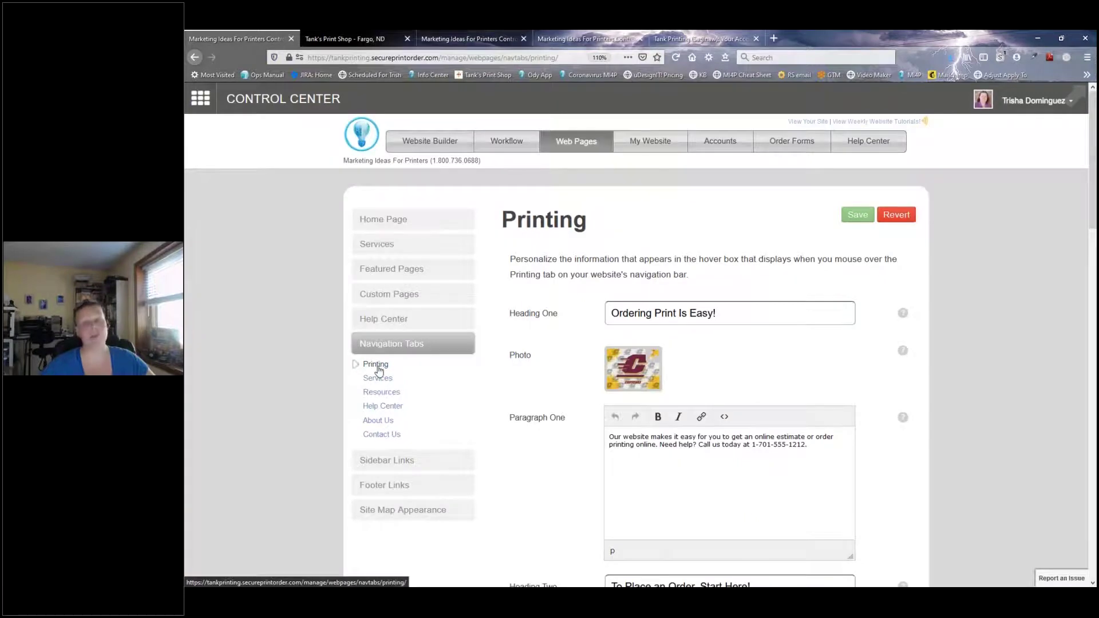
{"action": "key", "text": "ctrl+Tab"}
{"action": "left_click", "coordinate": [417, 236]}
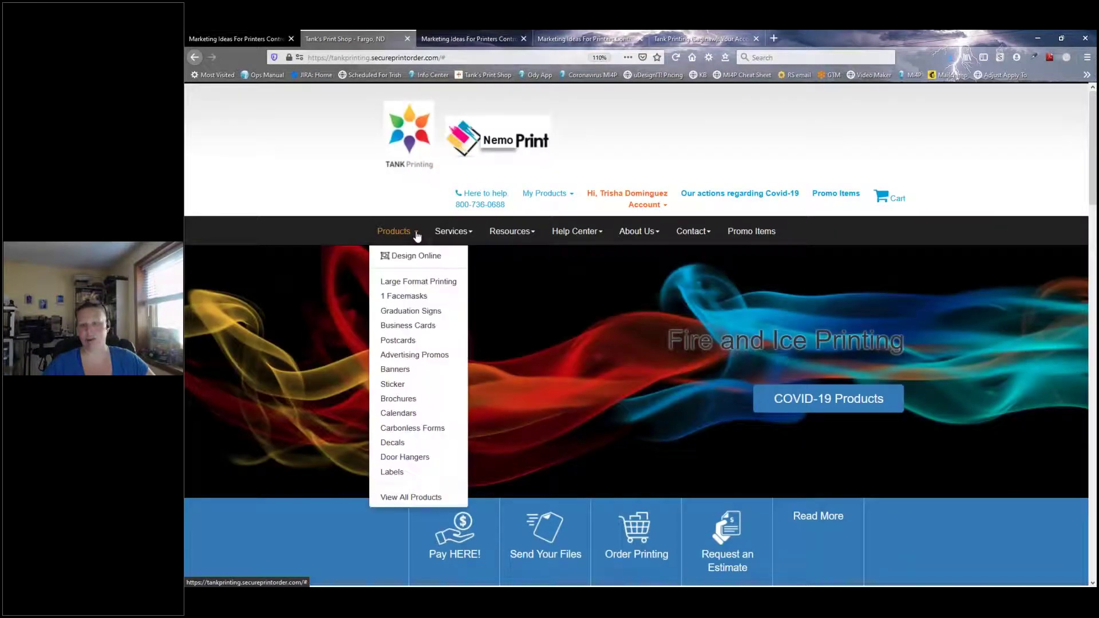
{"action": "left_click", "coordinate": [416, 237]}
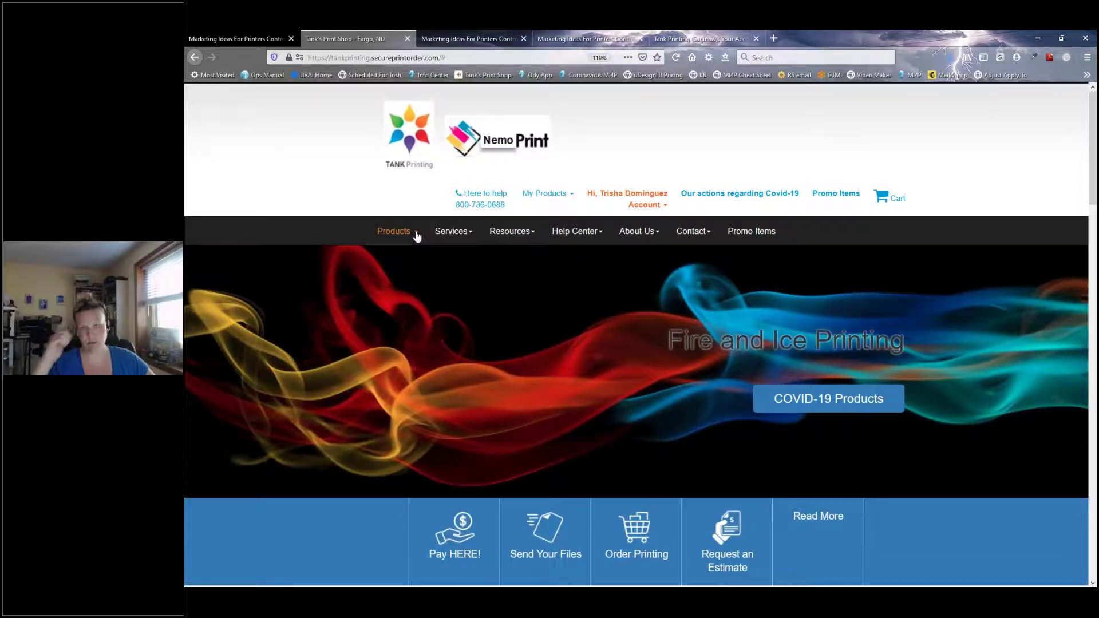
{"action": "key", "text": "ctrl+shift+Tab"}
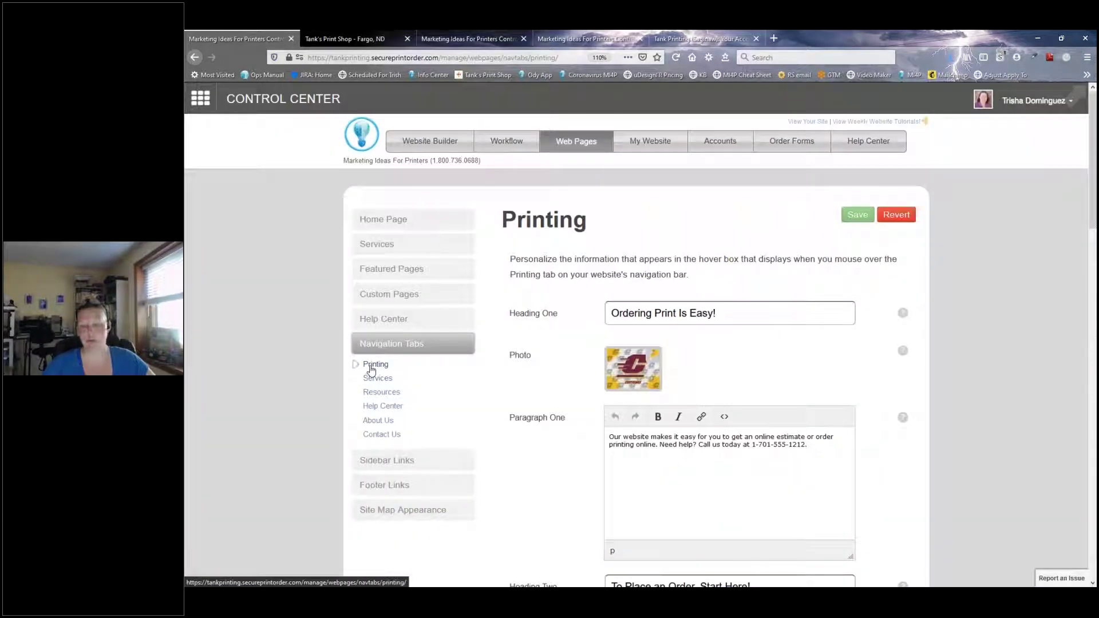
Enable the Big Color Posters link for the Printing navigation tab, move it to the top of the list, and save.
{"action": "scroll", "coordinate": [559, 356], "scroll_direction": "down", "scroll_amount": 3}
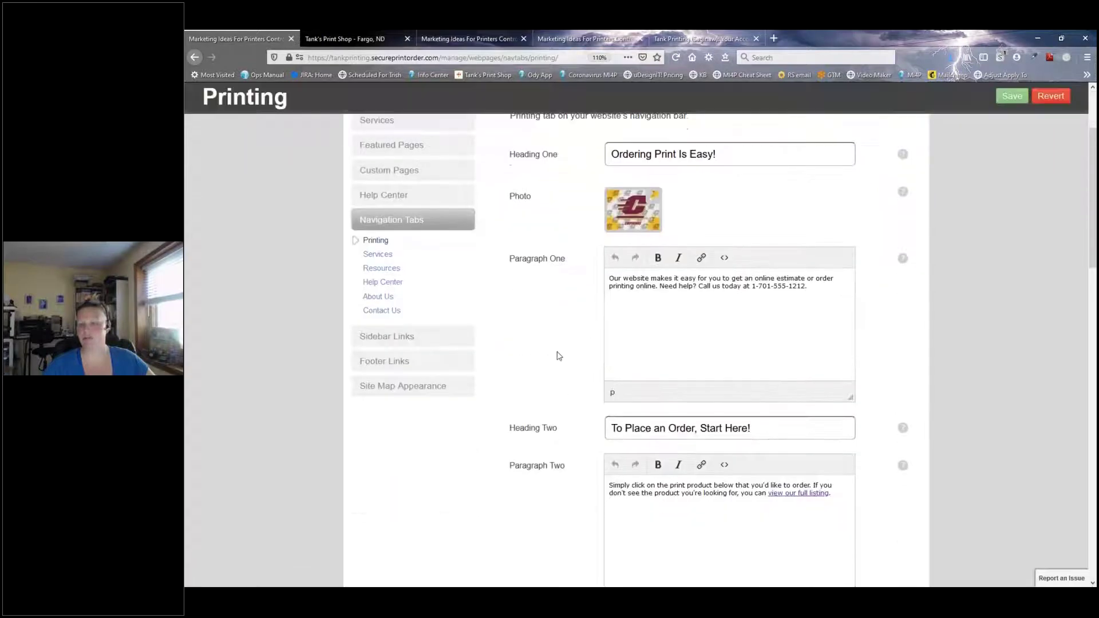
{"action": "scroll", "coordinate": [560, 356], "scroll_direction": "down", "scroll_amount": 9}
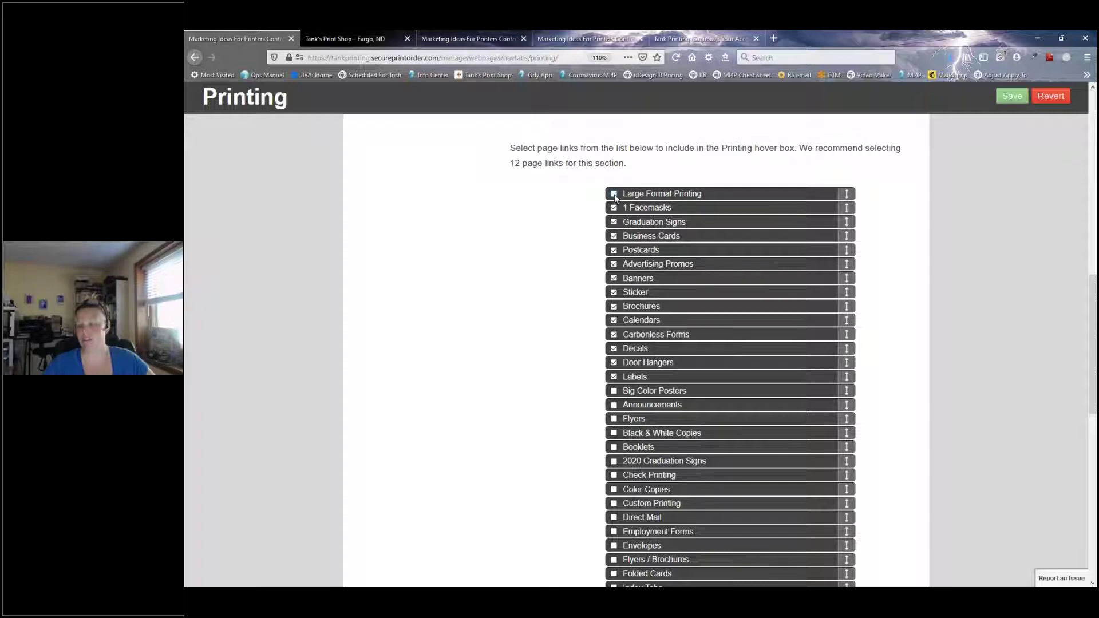
{"action": "left_click", "coordinate": [614, 392]}
{"action": "left_click_drag", "start_coordinate": [688, 396], "coordinate": [692, 193]}
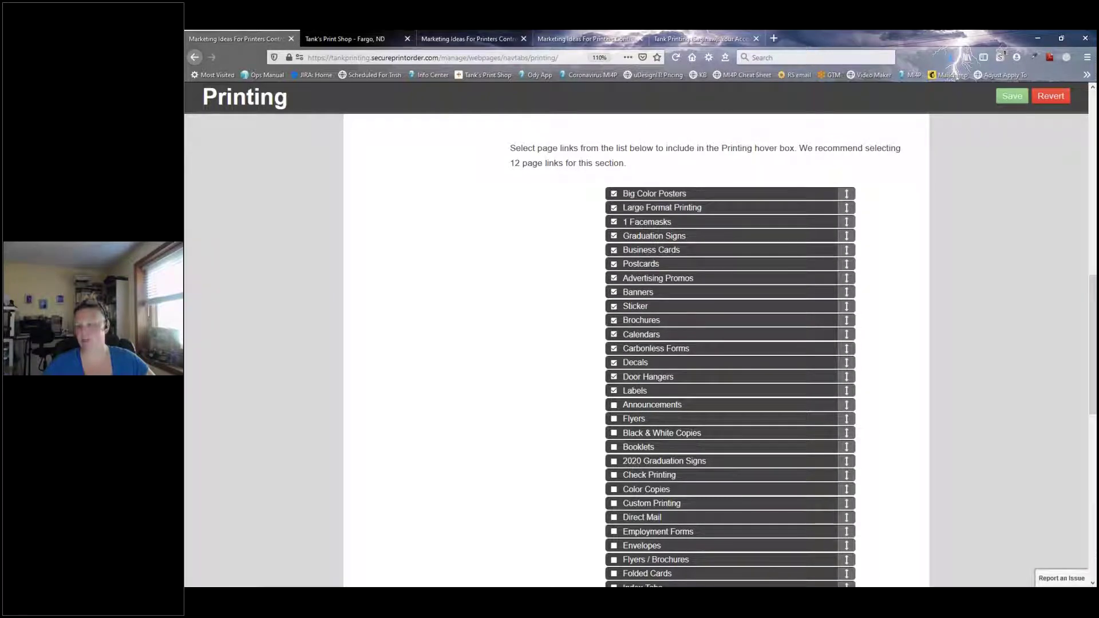
{"action": "scroll", "coordinate": [571, 412], "scroll_direction": "down", "scroll_amount": 7}
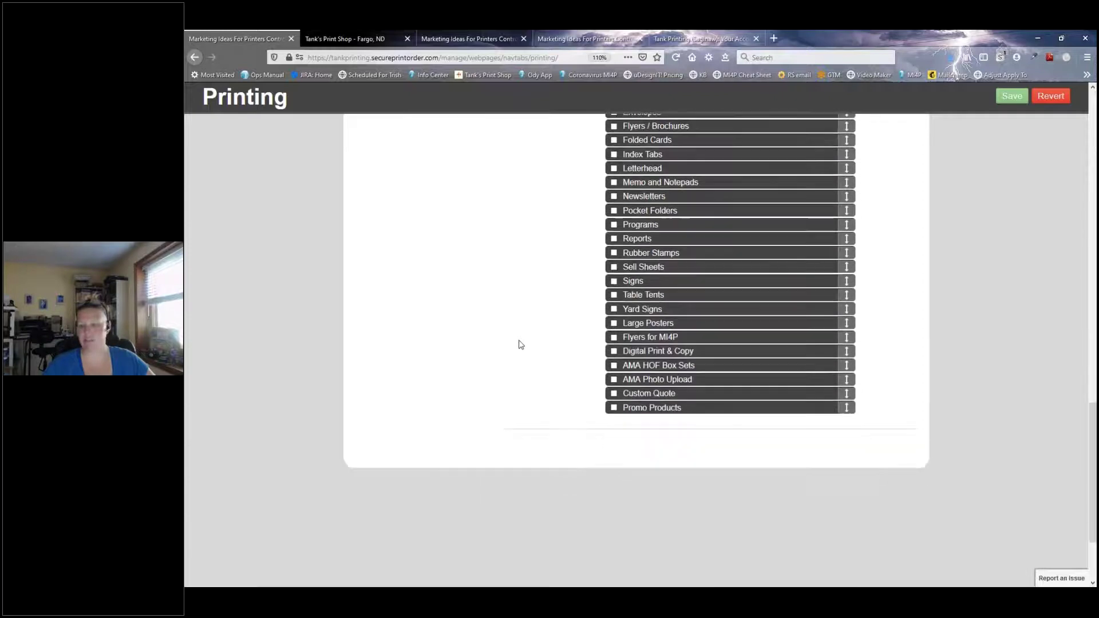
{"action": "scroll", "coordinate": [547, 359], "scroll_direction": "up", "scroll_amount": 7}
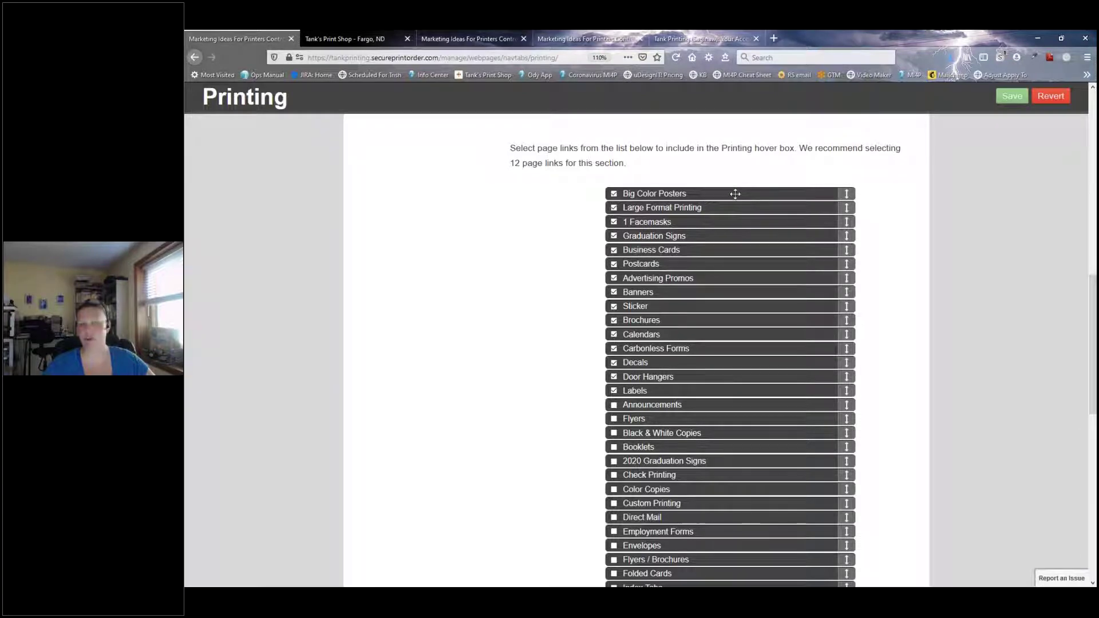
{"action": "left_click", "coordinate": [1013, 98]}
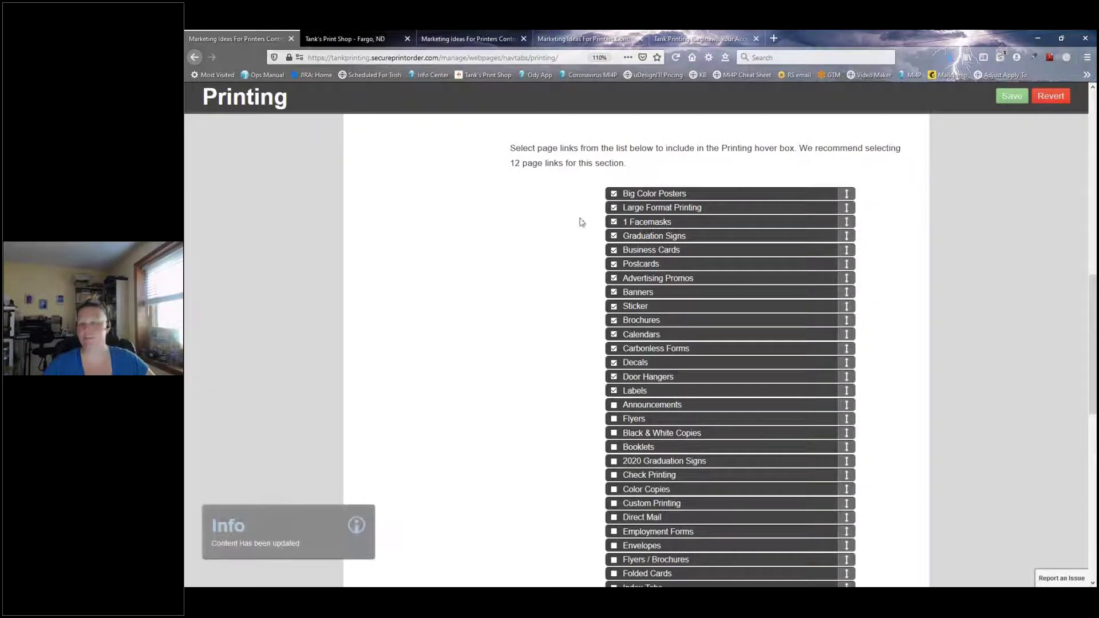
Check the order of the links in the live site's Products menu and return to the Printing page link list.
{"action": "left_click", "coordinate": [325, 38]}
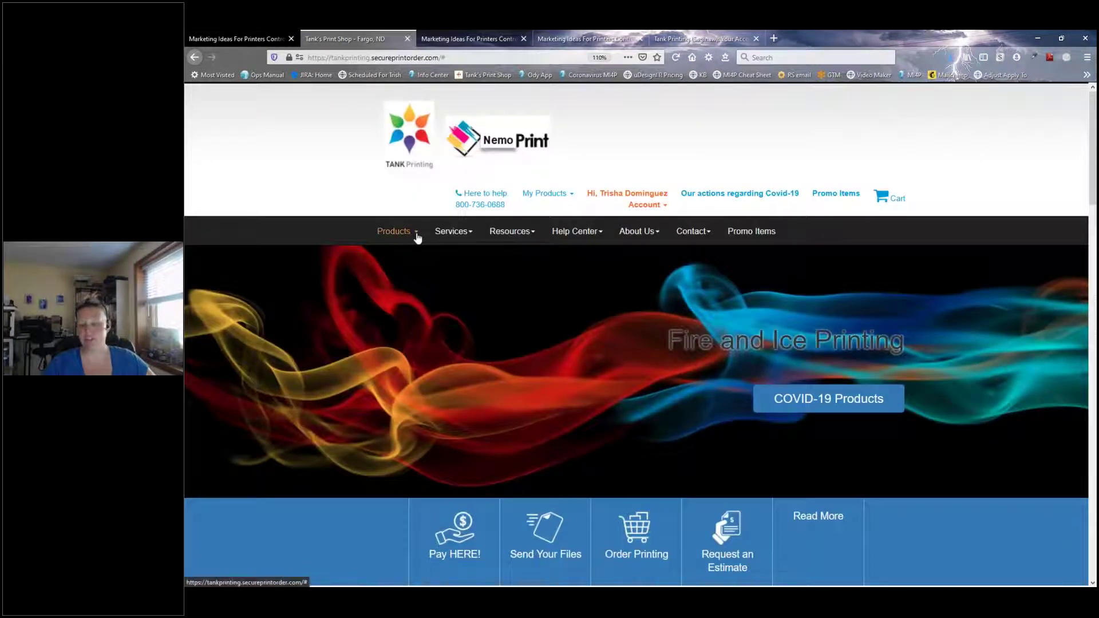
{"action": "left_click", "coordinate": [417, 236]}
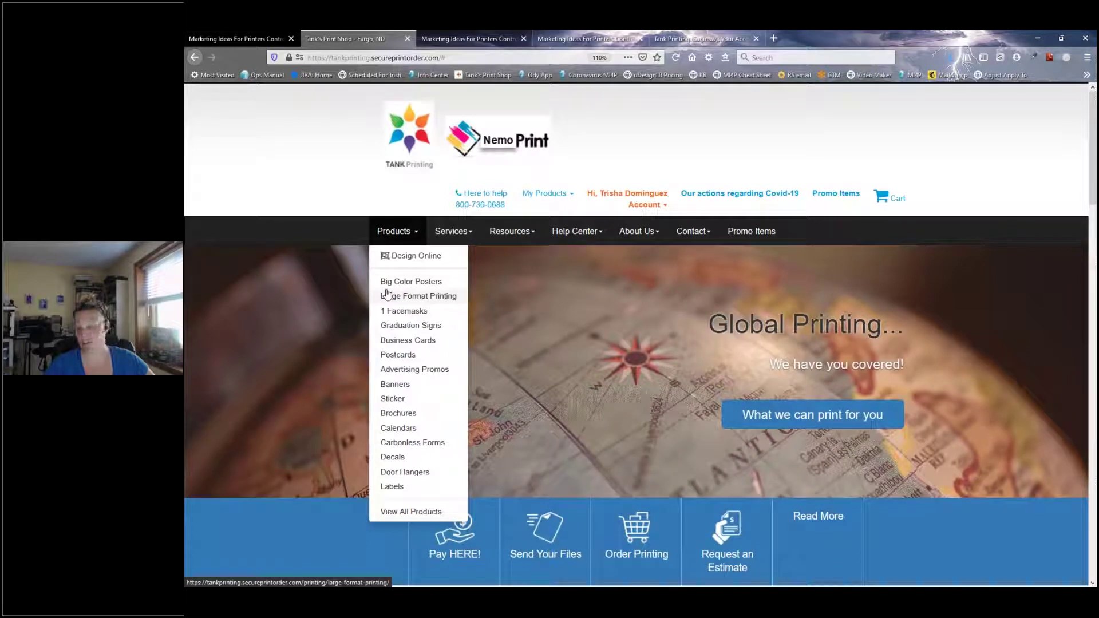
{"action": "left_click", "coordinate": [243, 40]}
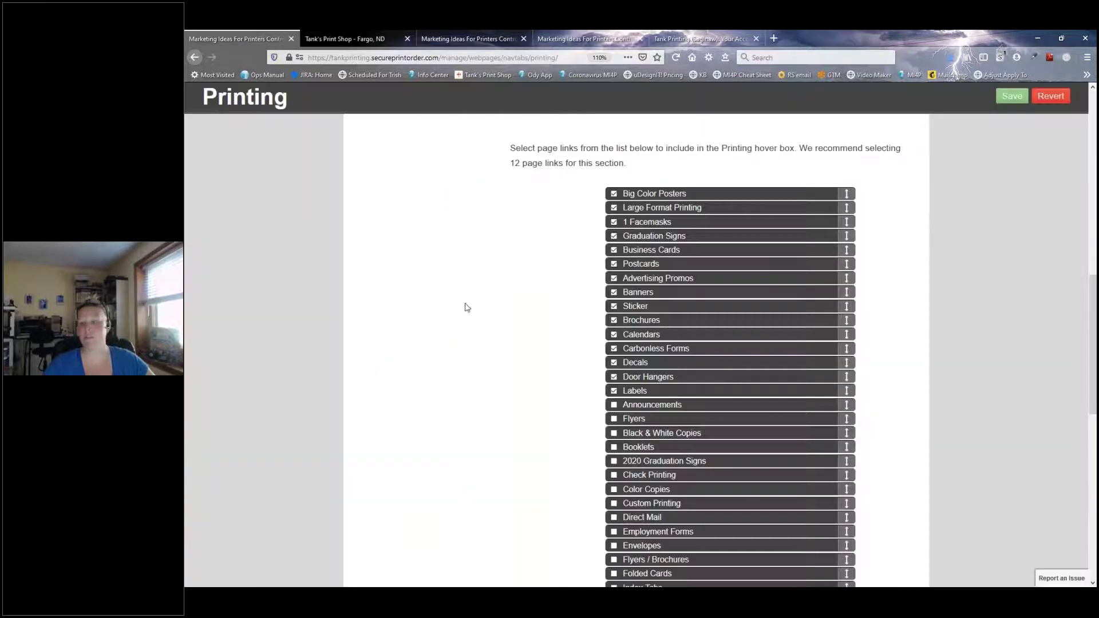
{"action": "double_click", "coordinate": [514, 164]}
{"action": "left_click", "coordinate": [532, 167]}
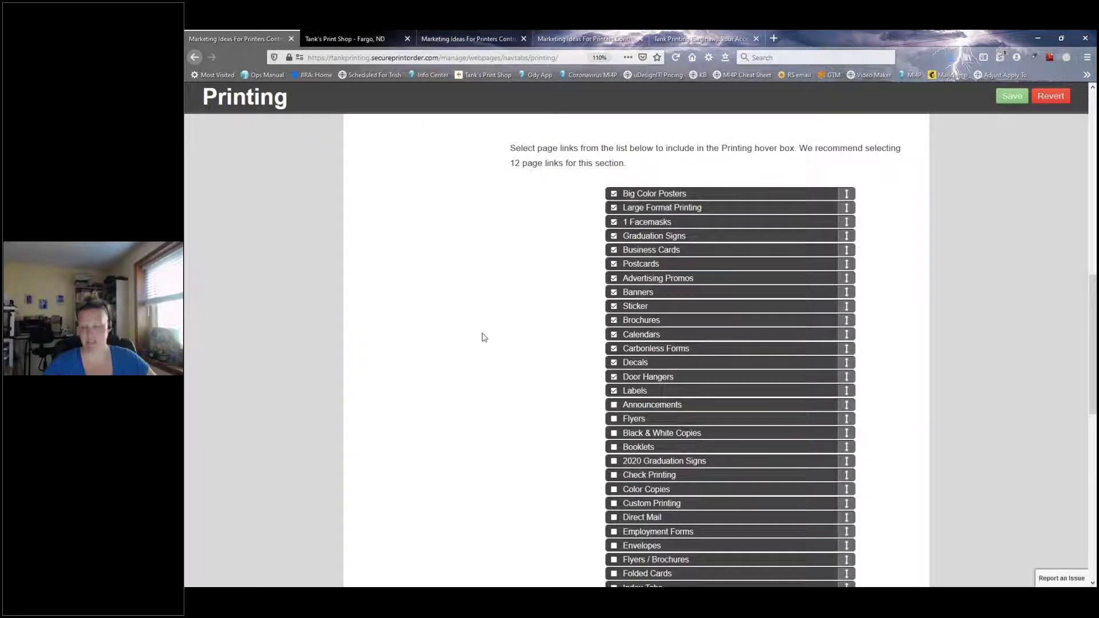
Open the Services navigation tab settings and review the page links included in its hover box.
{"action": "scroll", "coordinate": [483, 346], "scroll_direction": "up", "scroll_amount": 15}
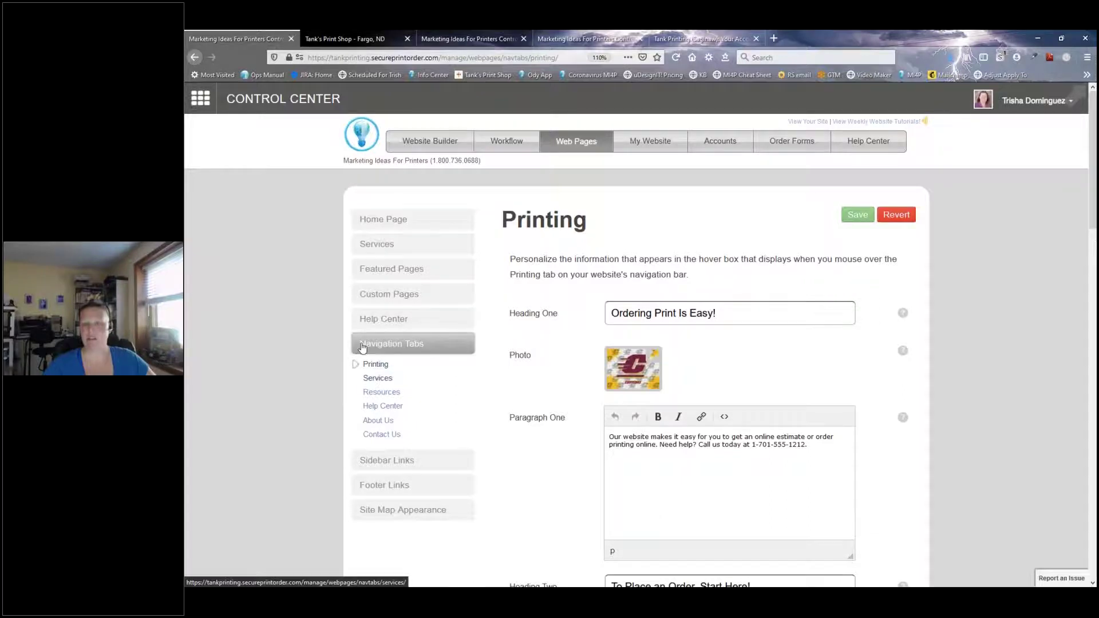
{"action": "left_click", "coordinate": [332, 36]}
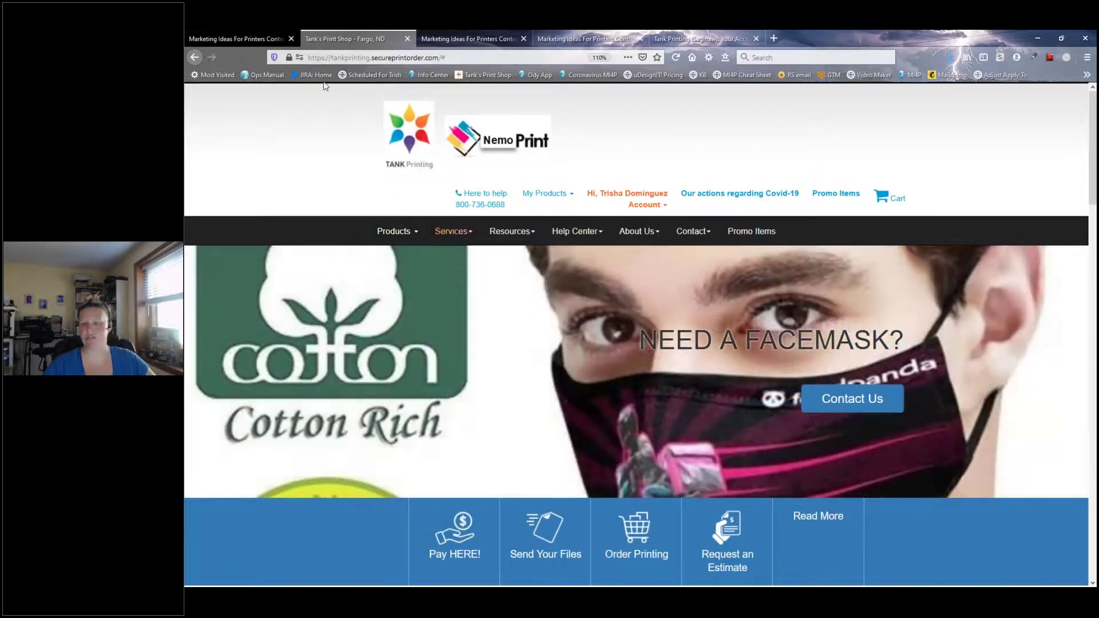
{"action": "left_click", "coordinate": [248, 38]}
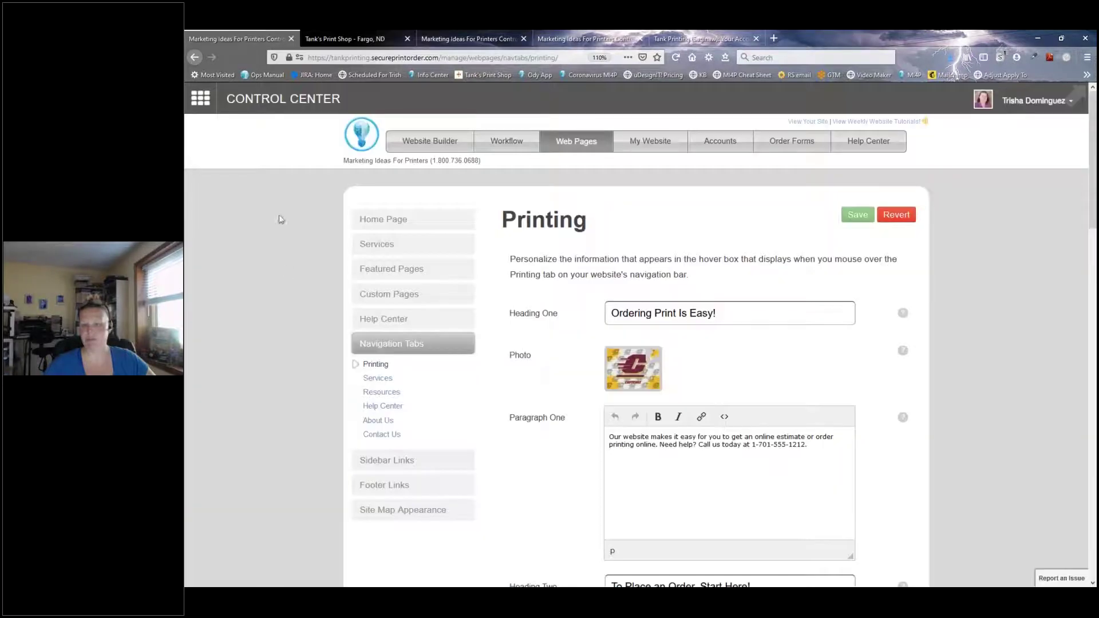
{"action": "left_click", "coordinate": [375, 378]}
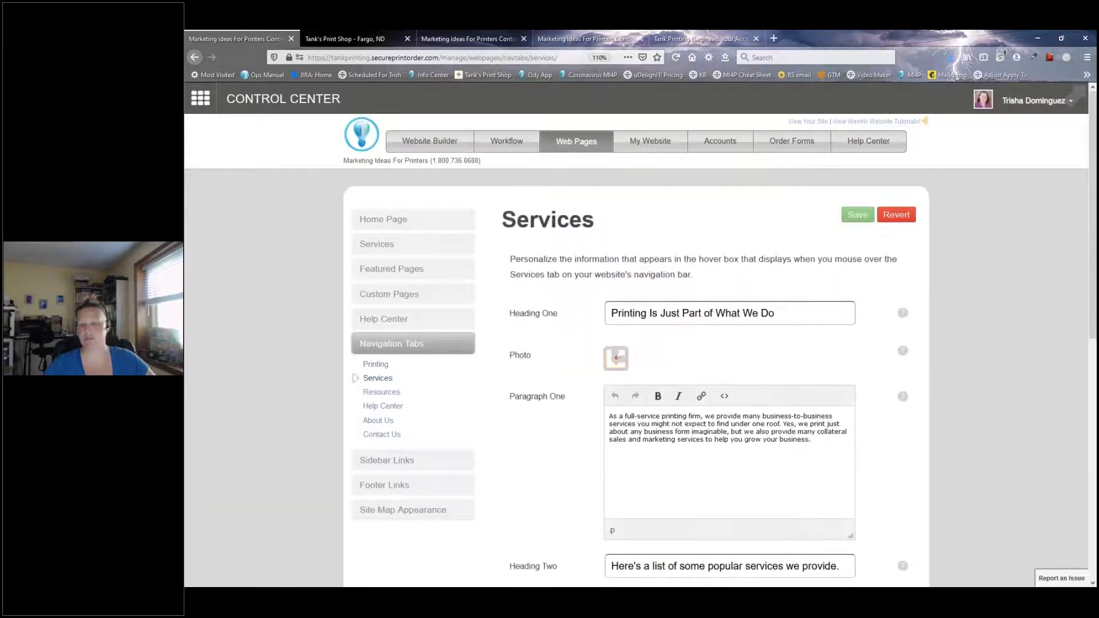
{"action": "scroll", "coordinate": [521, 389], "scroll_direction": "down", "scroll_amount": 6}
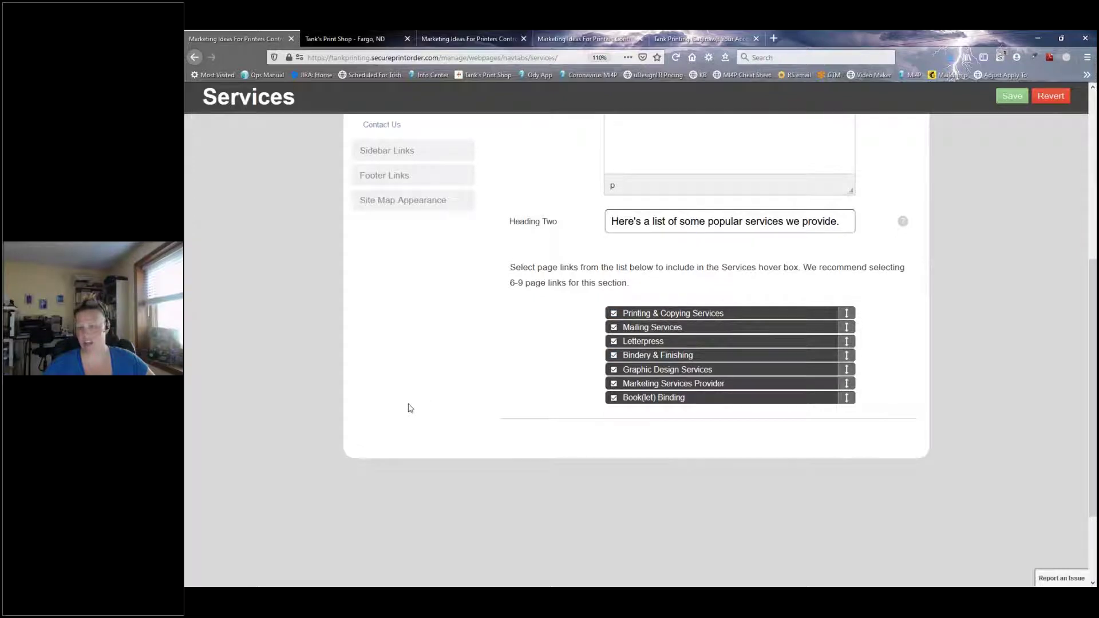
{"action": "scroll", "coordinate": [410, 408], "scroll_direction": "up", "scroll_amount": 6}
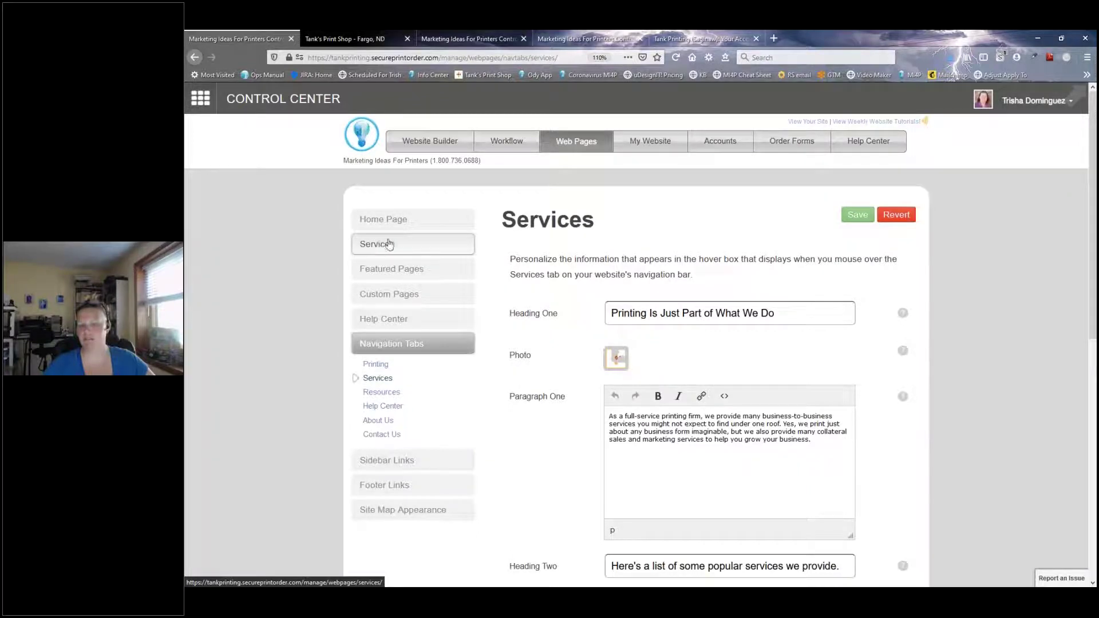
Turn off the Letterpress category on the Printing Services page and return to the Navigation Tabs settings.
{"action": "left_click", "coordinate": [388, 246]}
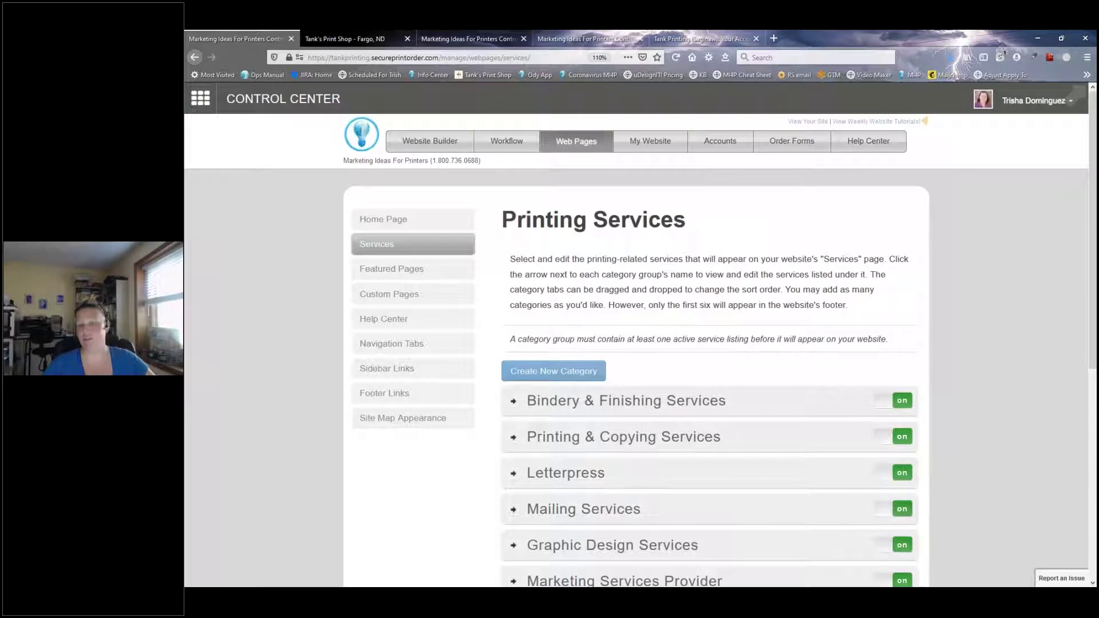
{"action": "scroll", "coordinate": [345, 410], "scroll_direction": "down", "scroll_amount": 3}
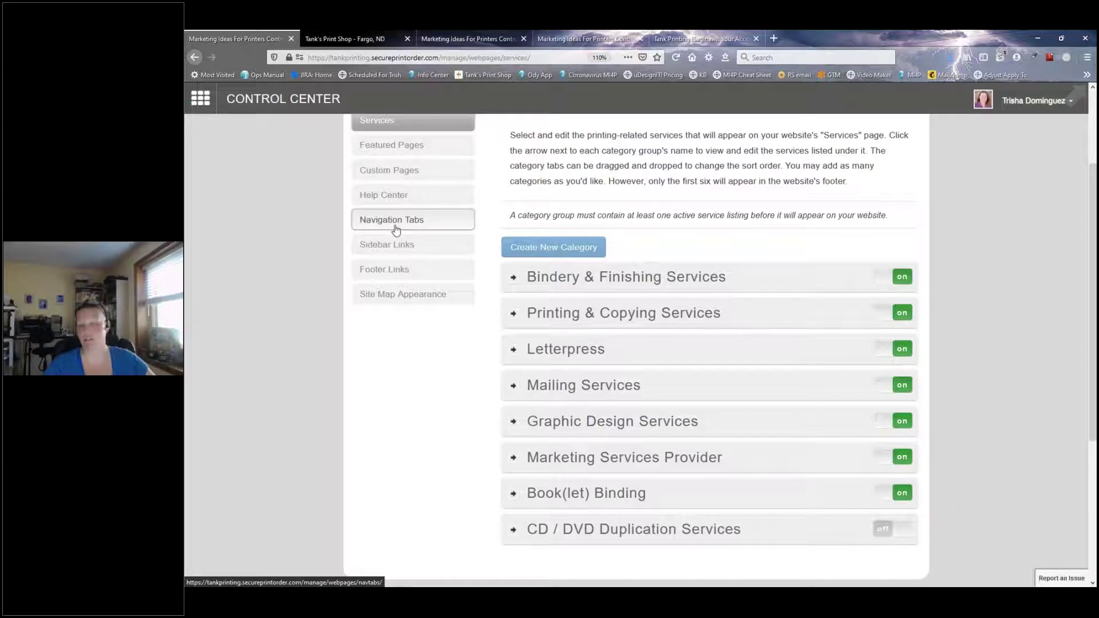
{"action": "left_click", "coordinate": [889, 356]}
{"action": "scroll", "coordinate": [547, 372], "scroll_direction": "up", "scroll_amount": 3}
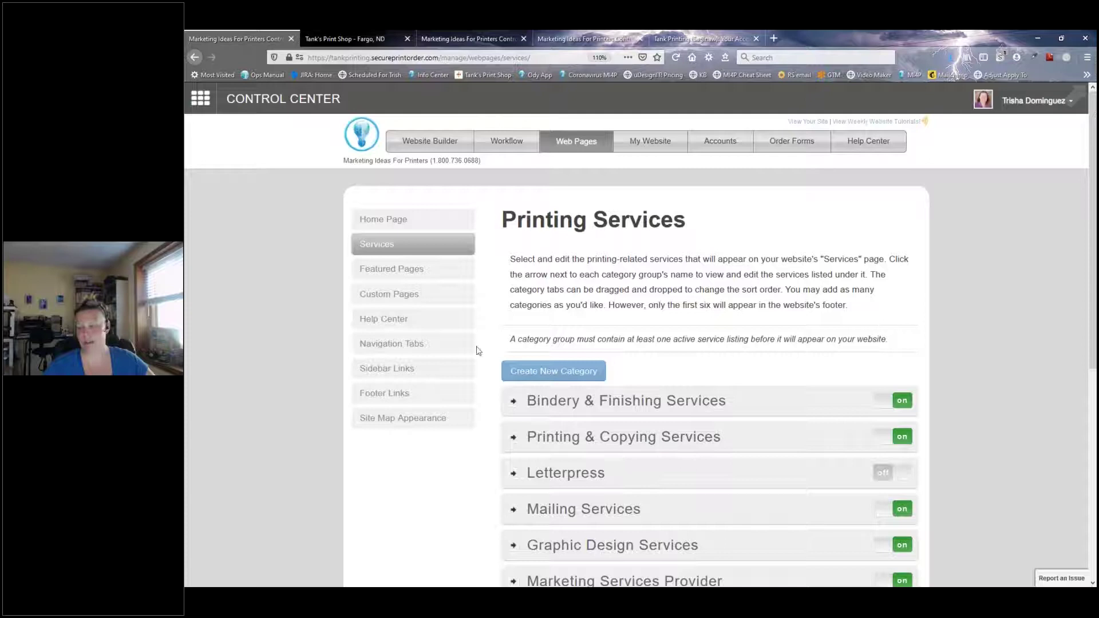
{"action": "left_click", "coordinate": [389, 344]}
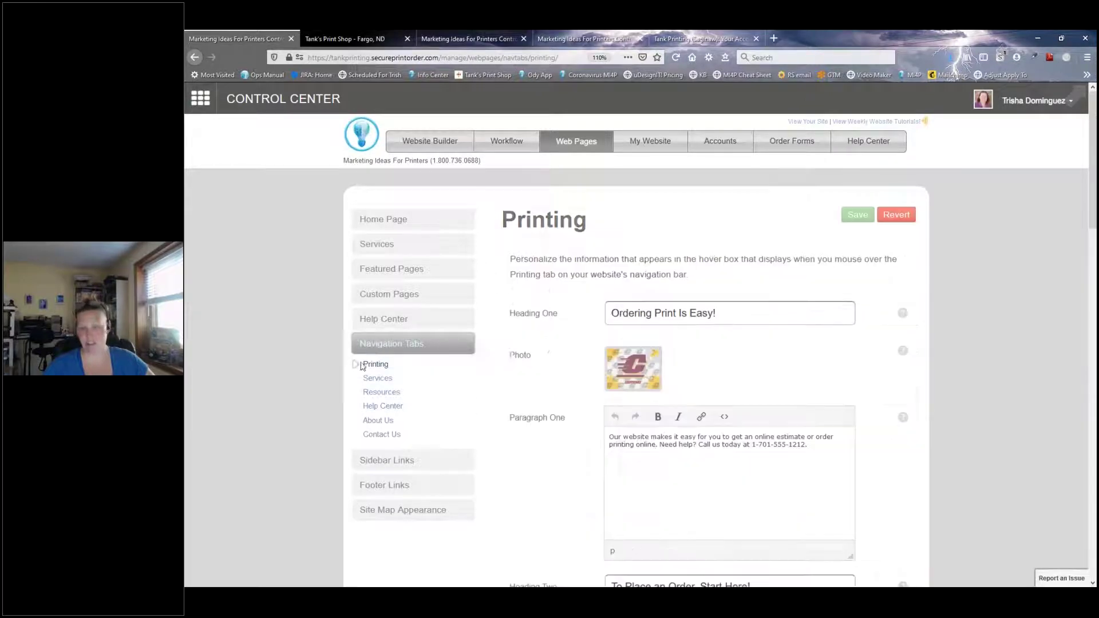
Open the Services navigation tab settings and check whether Letterpress is among the page links.
{"action": "left_click", "coordinate": [366, 380]}
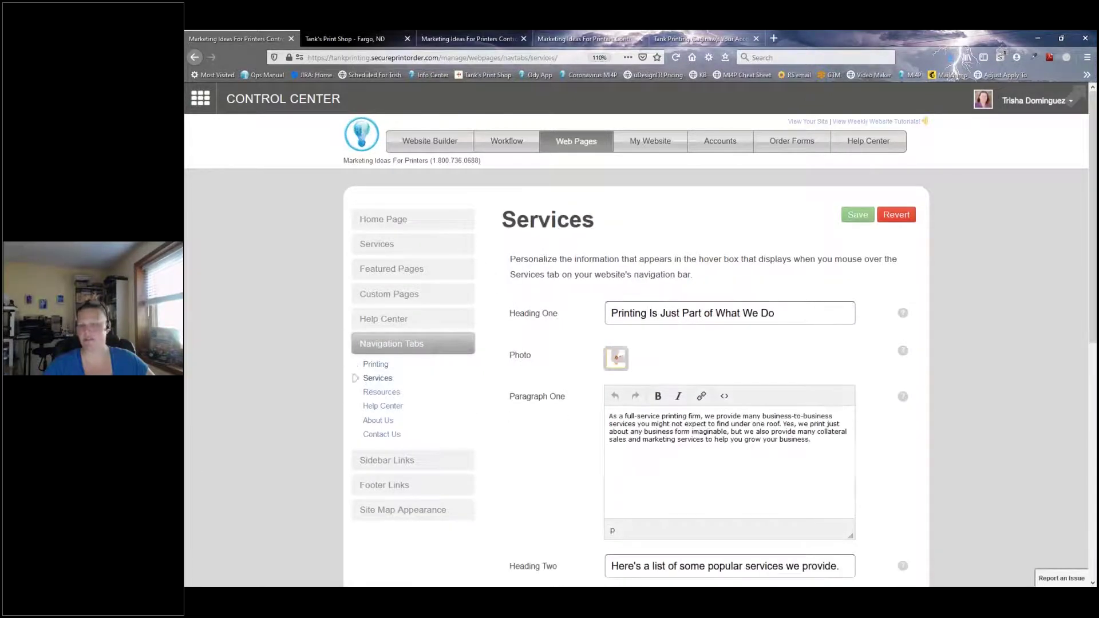
{"action": "scroll", "coordinate": [554, 432], "scroll_direction": "down", "scroll_amount": 10}
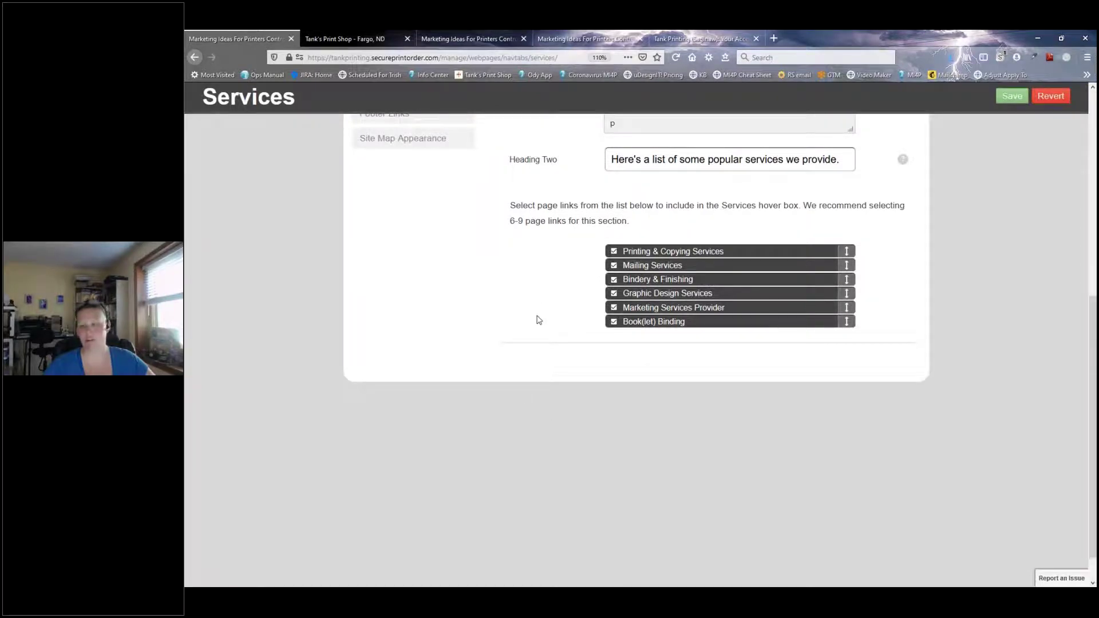
{"action": "scroll", "coordinate": [535, 318], "scroll_direction": "up", "scroll_amount": 6}
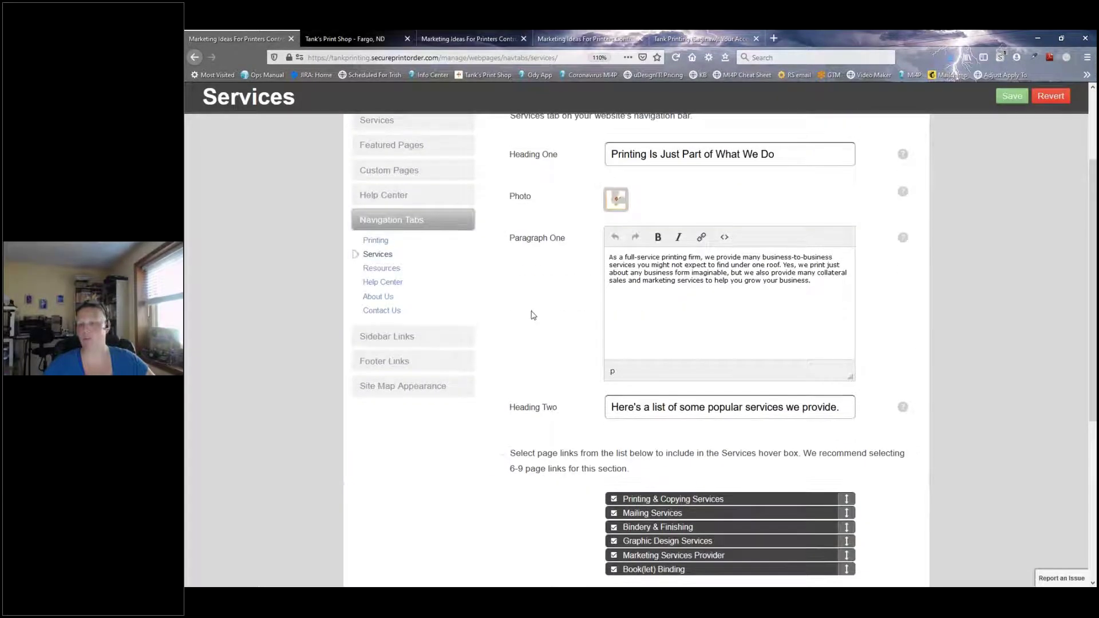
{"action": "scroll", "coordinate": [532, 315], "scroll_direction": "up", "scroll_amount": 3}
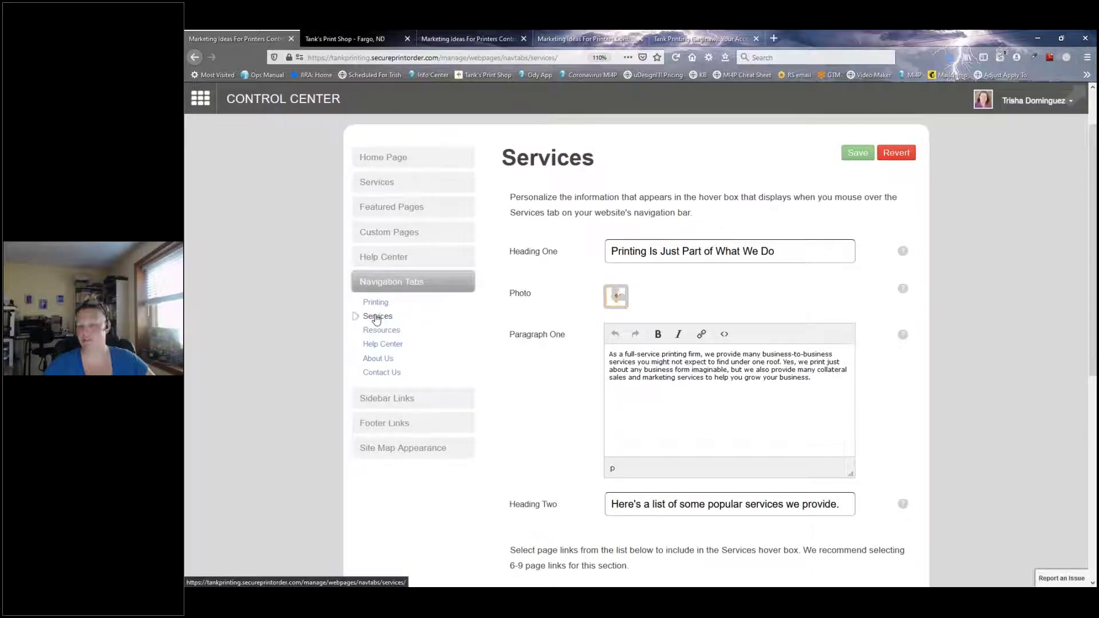
Turn the Letterpress category back on in the Printing Services page.
{"action": "left_click", "coordinate": [369, 183]}
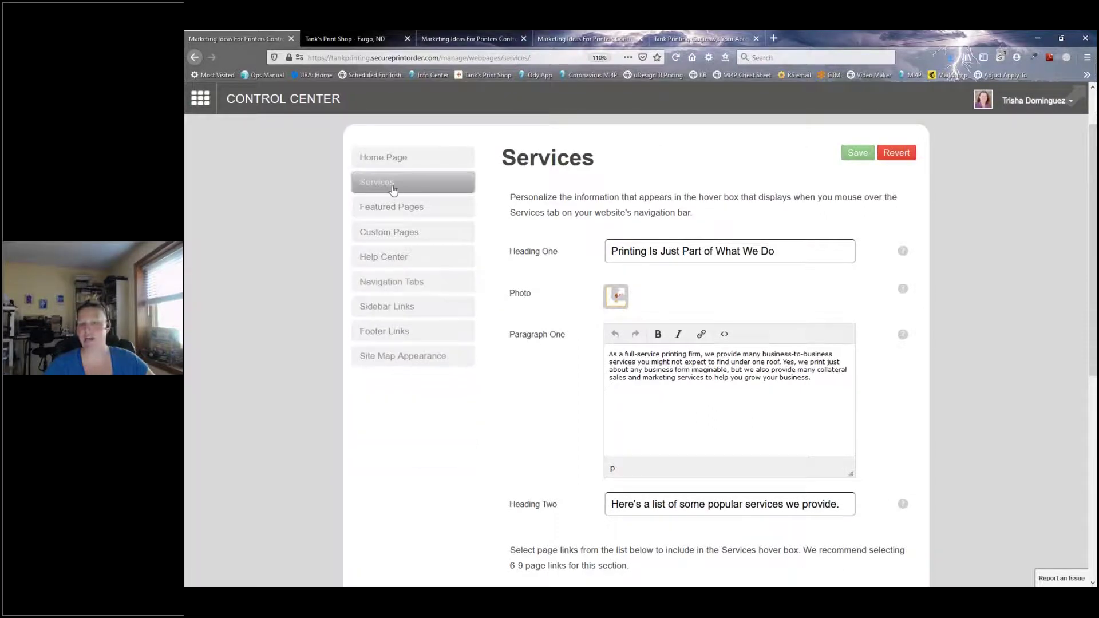
{"action": "scroll", "coordinate": [775, 456], "scroll_direction": "down", "scroll_amount": 3}
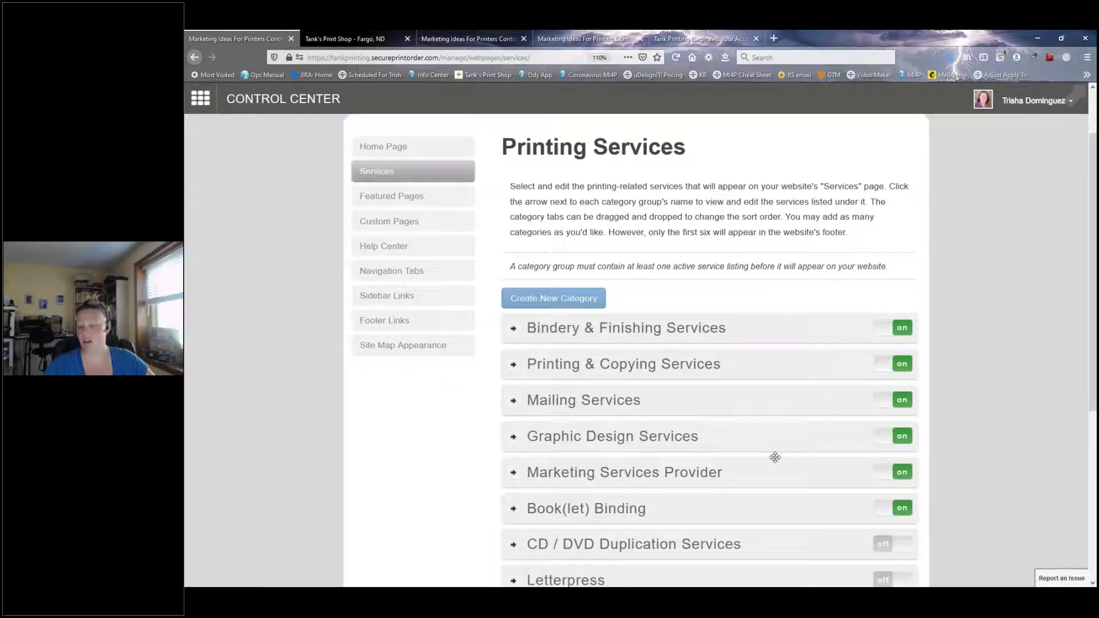
{"action": "scroll", "coordinate": [399, 281], "scroll_direction": "up", "scroll_amount": 3}
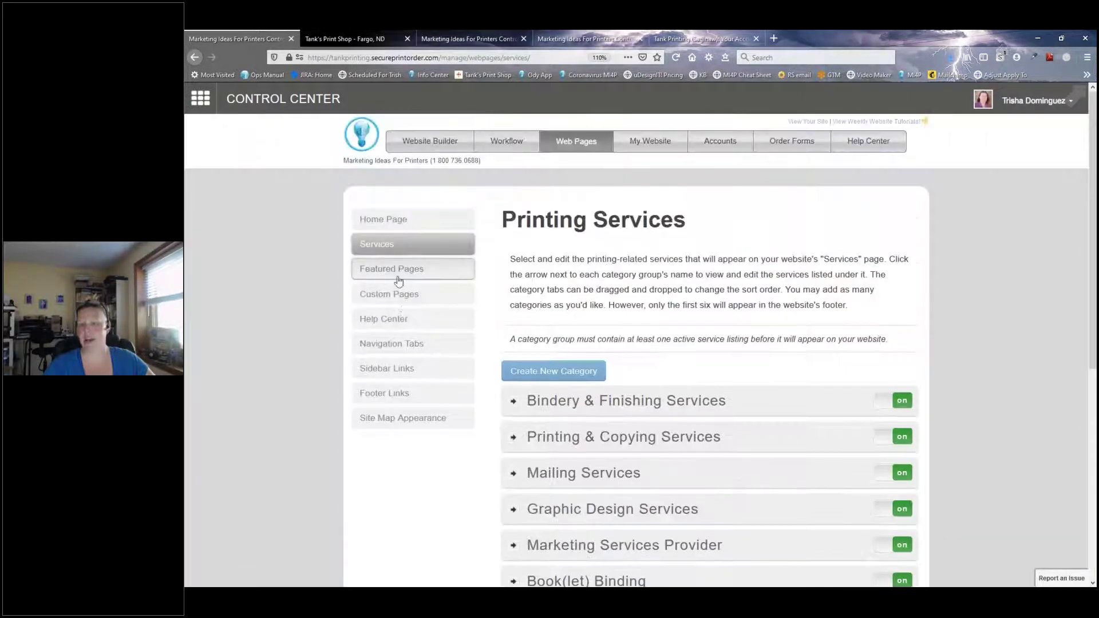
In the Services navigation tab settings, move the Letterpress link to the start of the page link list and save.
{"action": "left_click", "coordinate": [386, 346]}
{"action": "left_click", "coordinate": [373, 380]}
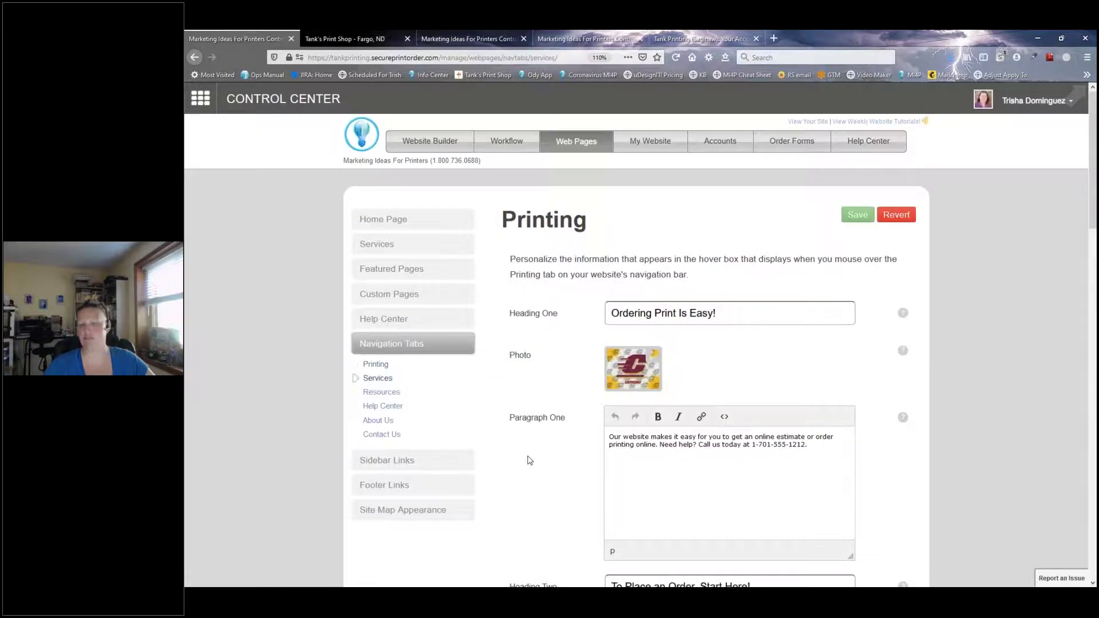
{"action": "scroll", "coordinate": [543, 438], "scroll_direction": "down", "scroll_amount": 5}
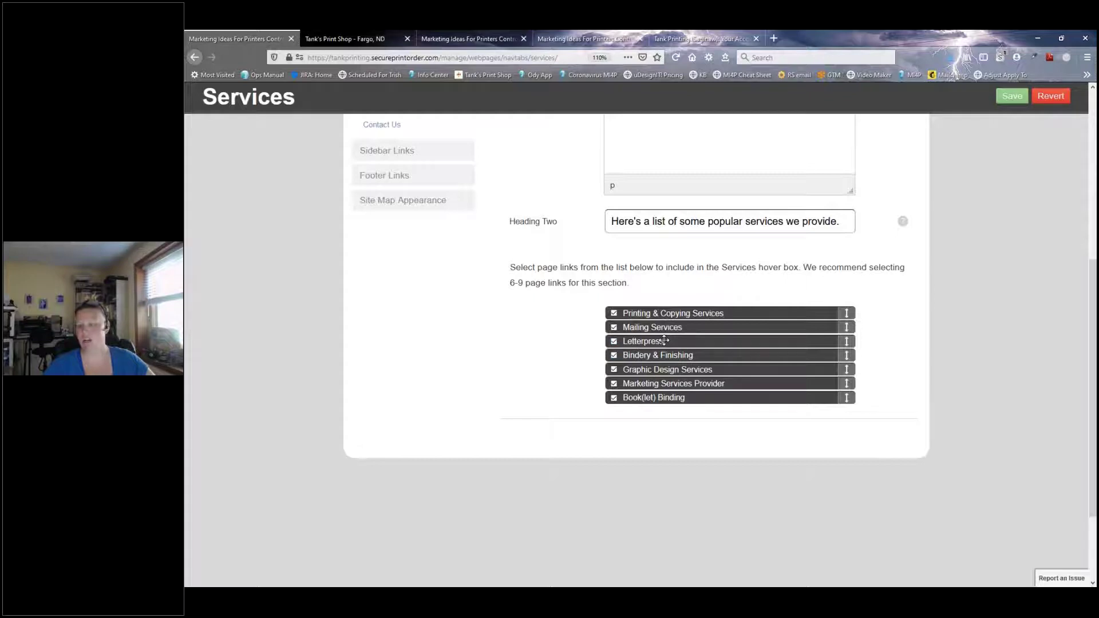
{"action": "left_click_drag", "start_coordinate": [666, 345], "coordinate": [665, 315]}
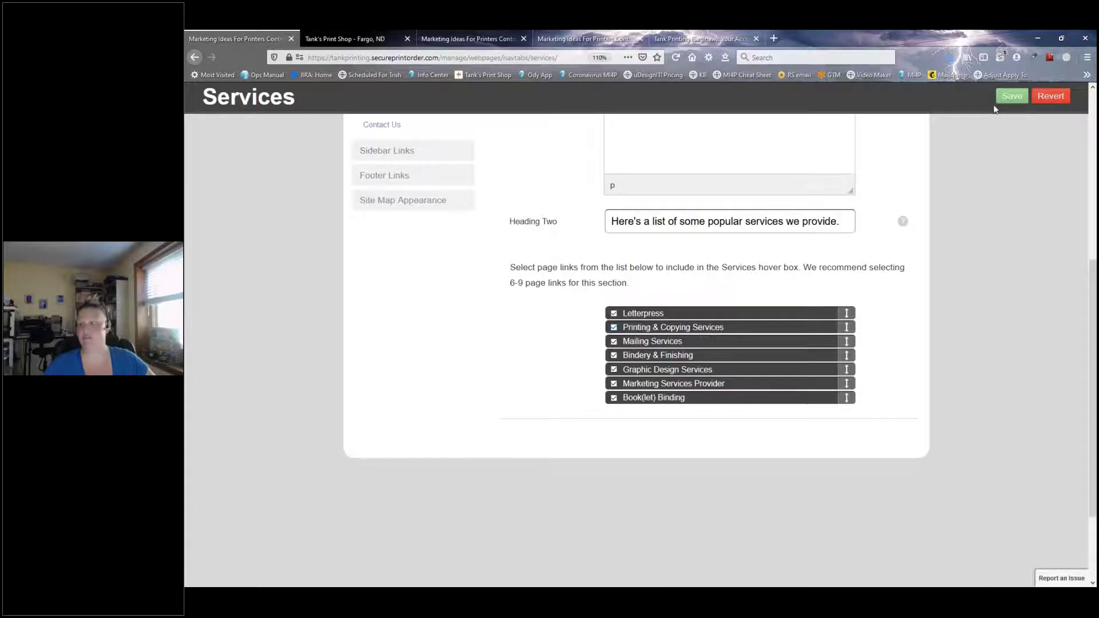
{"action": "left_click", "coordinate": [1011, 97]}
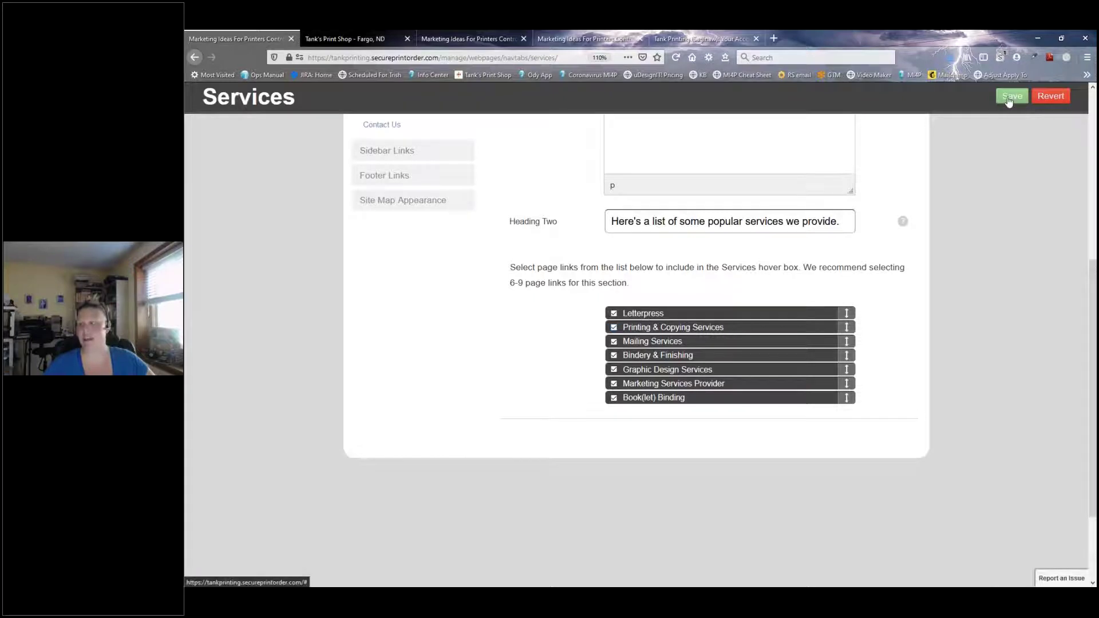
Refresh the live site, check the link order in its Services menu, and return to the Control Center.
{"action": "left_click", "coordinate": [359, 38]}
{"action": "key", "text": "F5"}
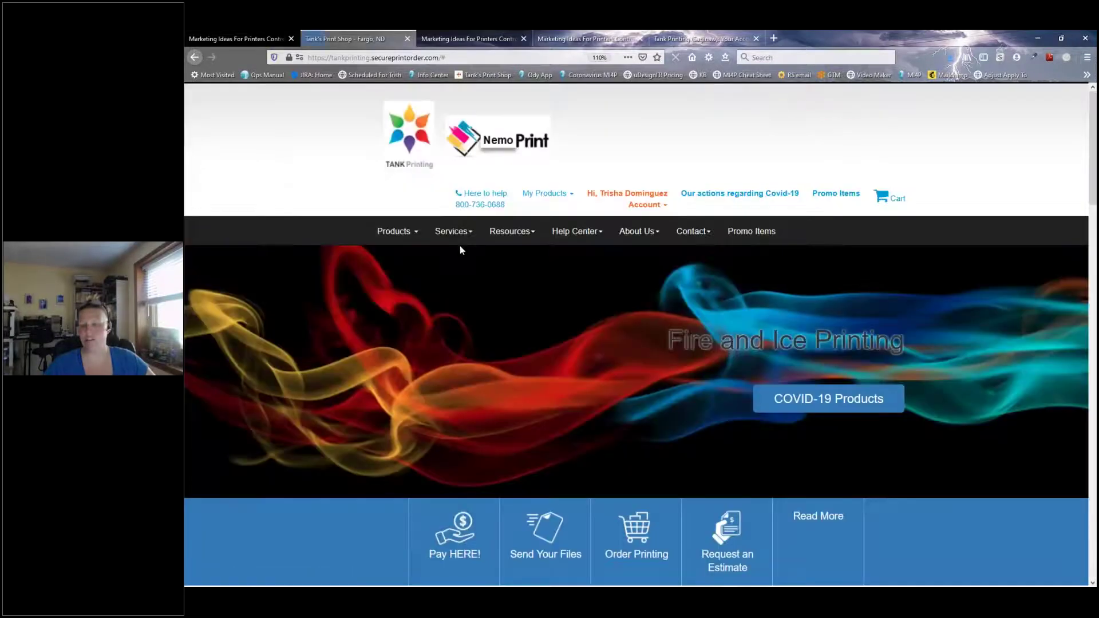
{"action": "left_click", "coordinate": [452, 232]}
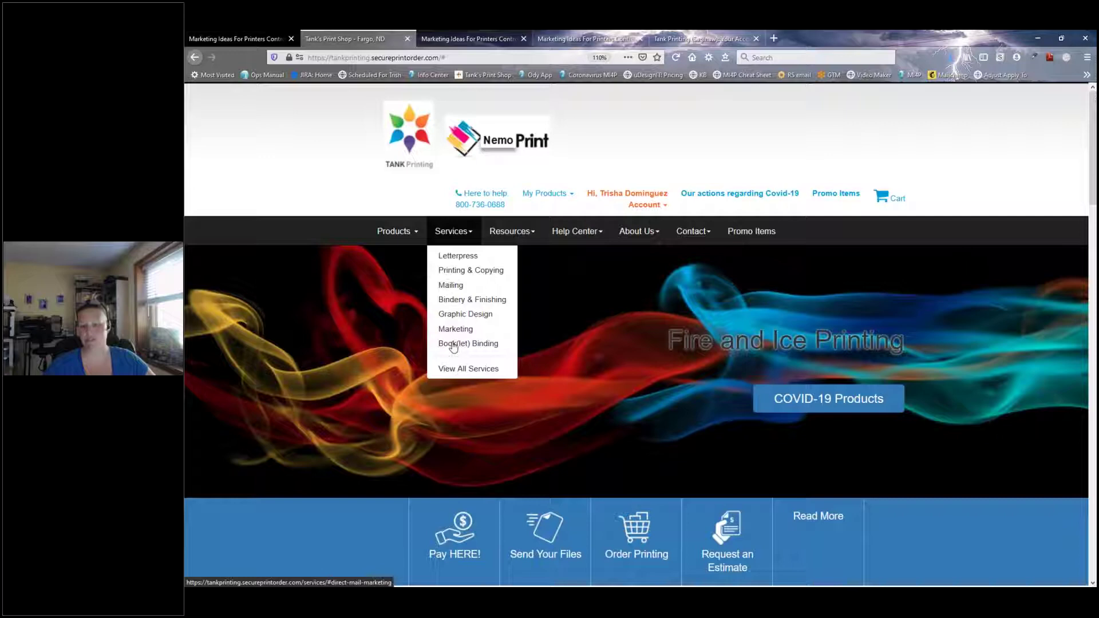
{"action": "key", "text": "ctrl+shift+Tab"}
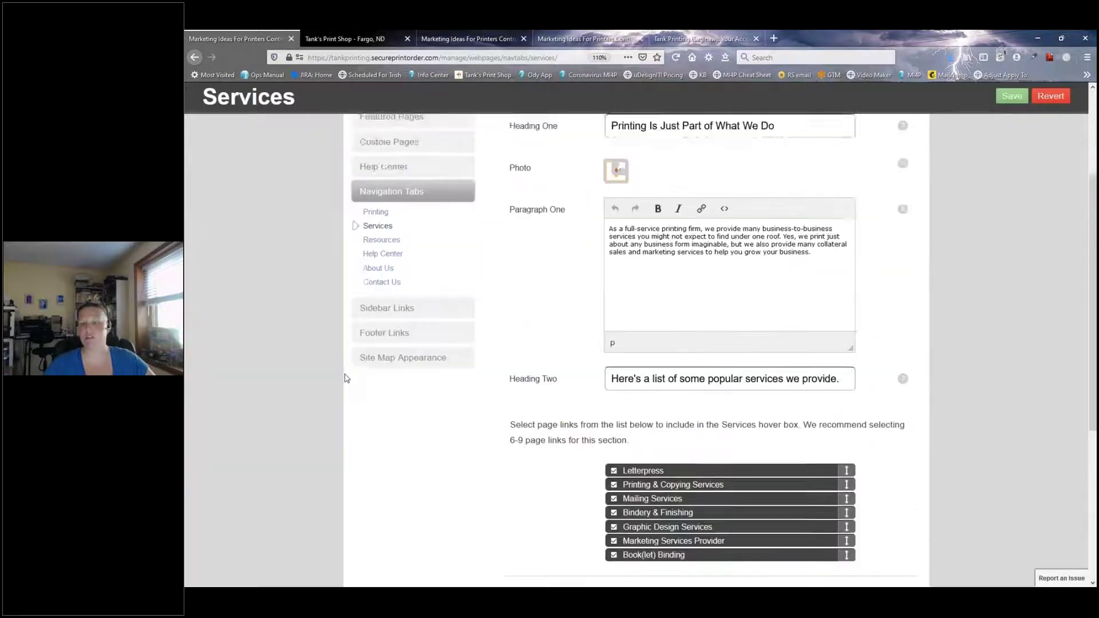
In the Resources navigation tab settings, put Popular Graphic Arts Software first and Printer@Work second among the page links, and save.
{"action": "scroll", "coordinate": [345, 378], "scroll_direction": "up", "scroll_amount": 3}
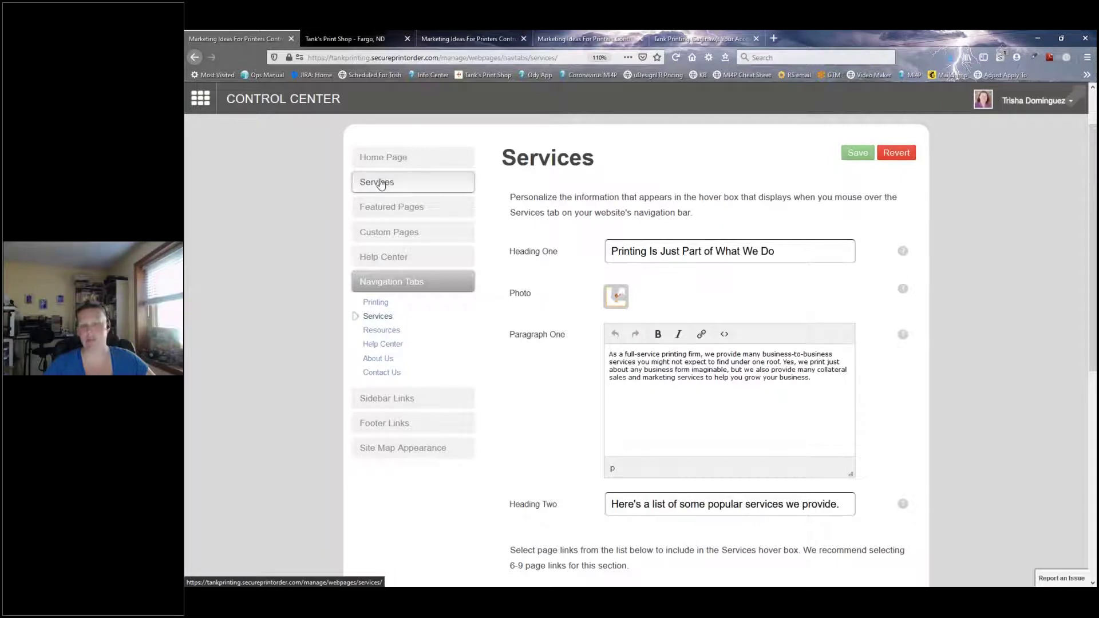
{"action": "left_click", "coordinate": [372, 332]}
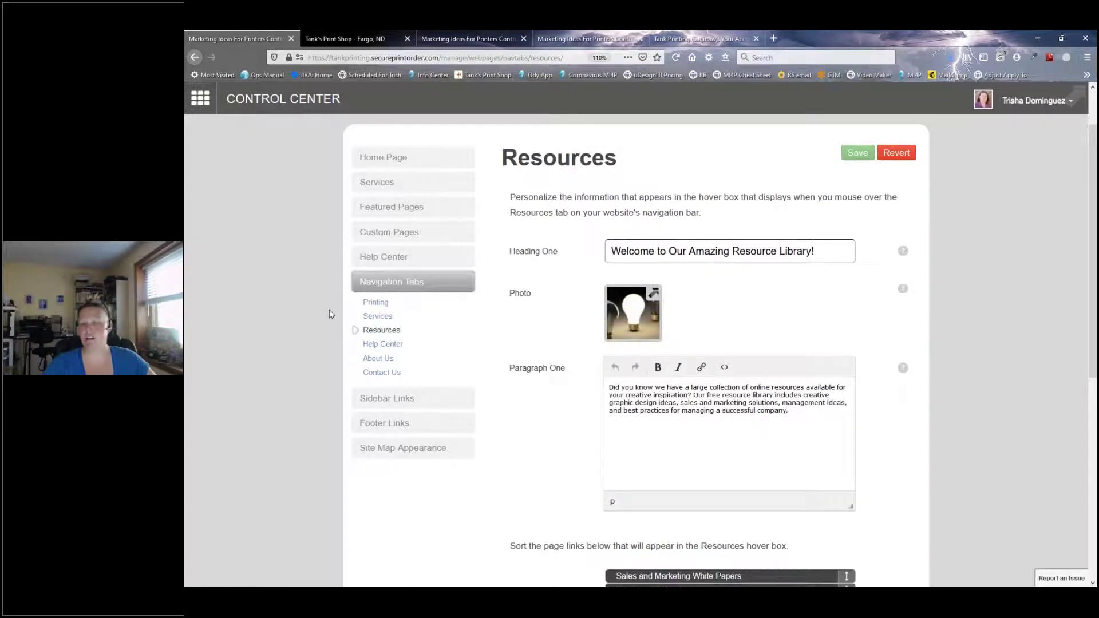
{"action": "scroll", "coordinate": [331, 313], "scroll_direction": "down", "scroll_amount": 3}
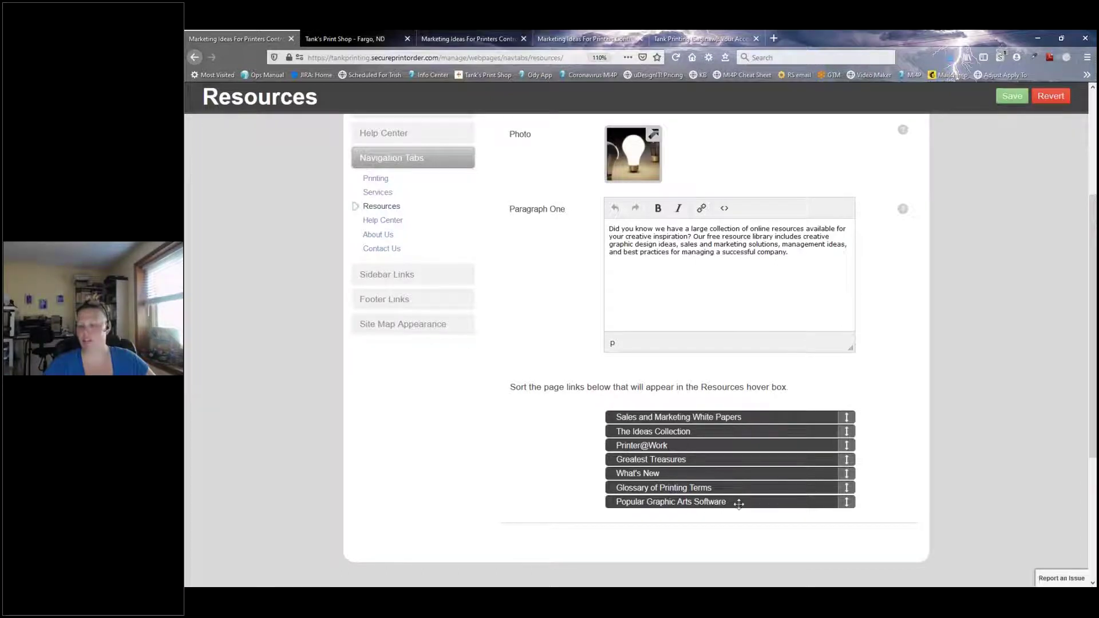
{"action": "left_click_drag", "start_coordinate": [735, 502], "coordinate": [728, 416]}
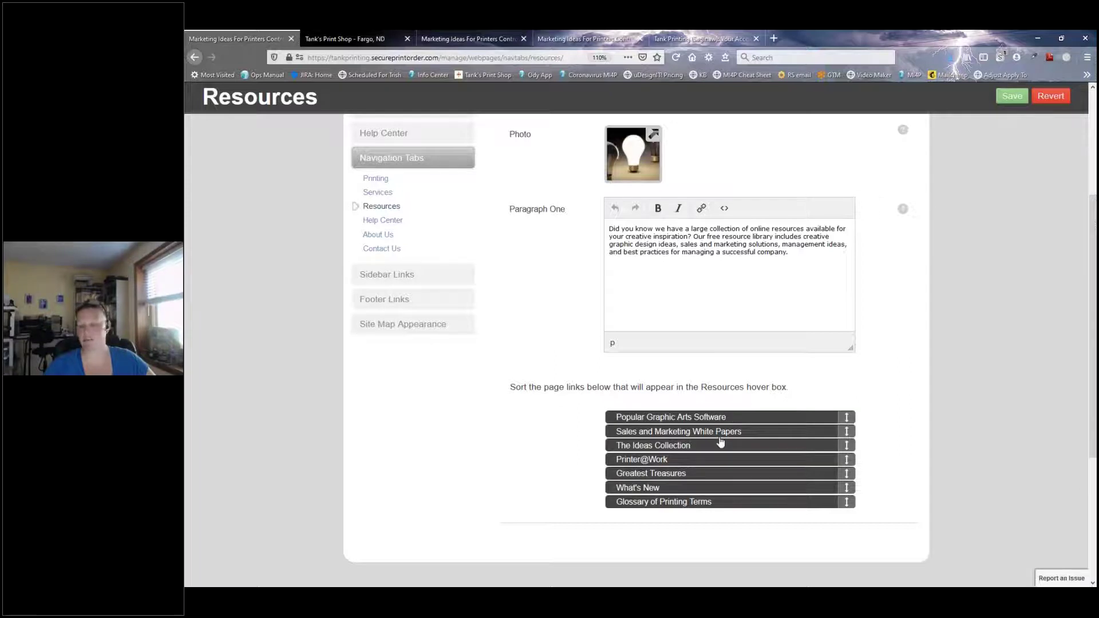
{"action": "left_click_drag", "start_coordinate": [674, 459], "coordinate": [675, 431]}
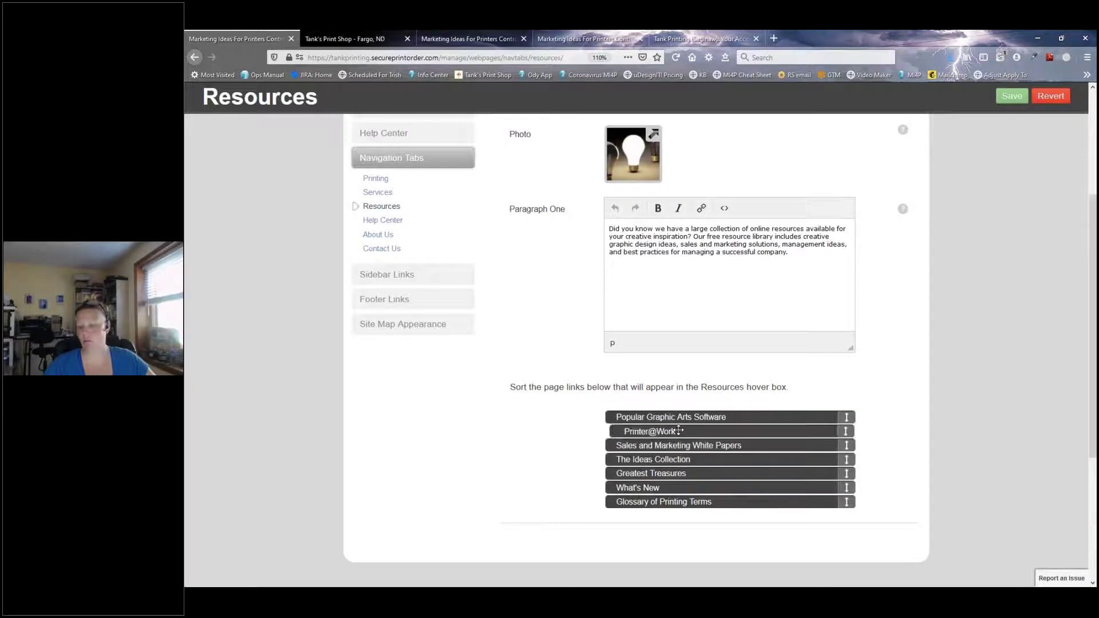
{"action": "left_click", "coordinate": [1003, 98]}
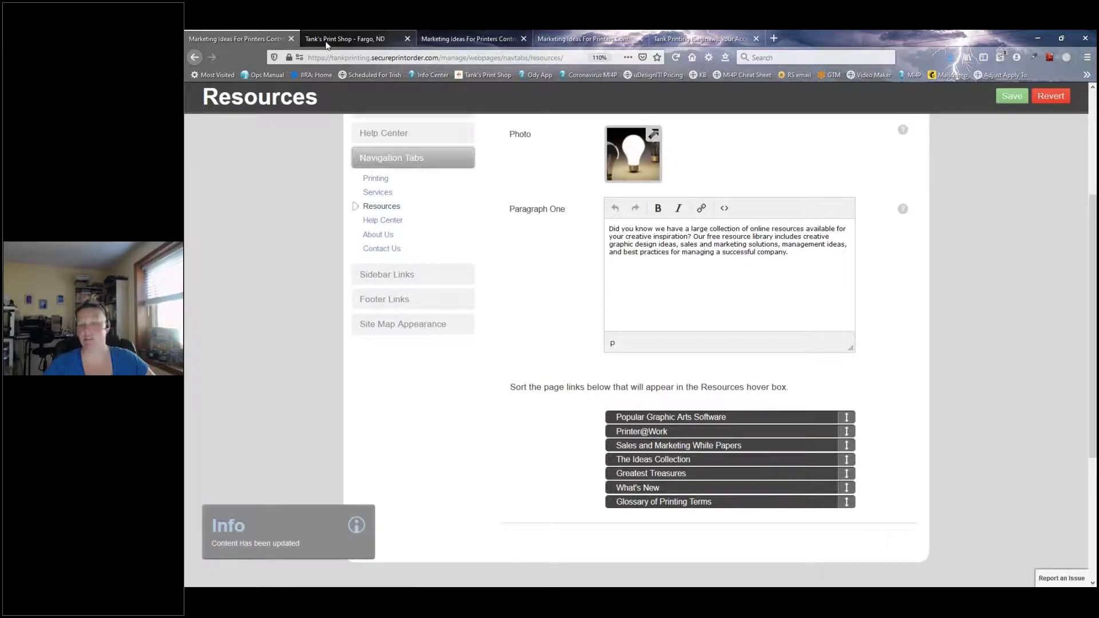
Check the link order in the live site's Resources menu and return to the Resources navigation tab settings.
{"action": "left_click", "coordinate": [327, 39]}
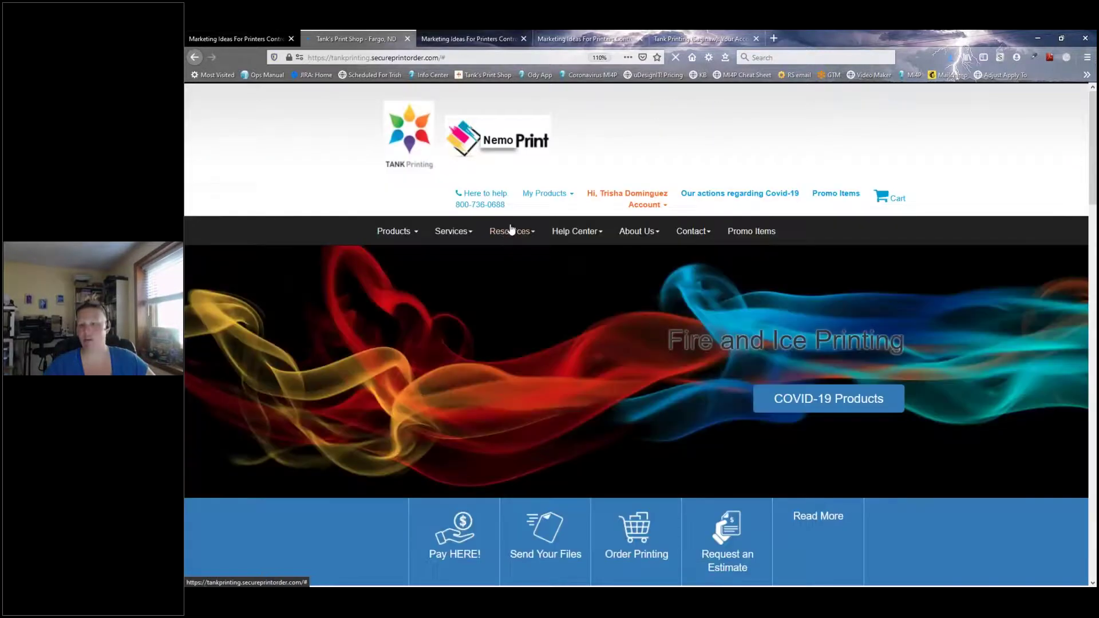
{"action": "left_click", "coordinate": [511, 230]}
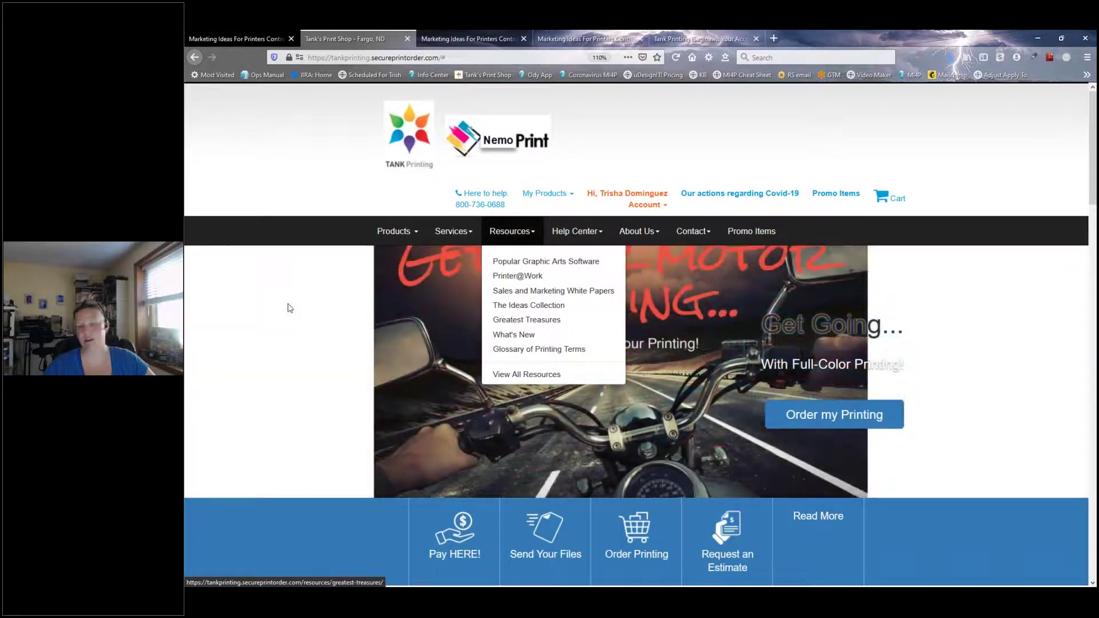
{"action": "left_click", "coordinate": [289, 309]}
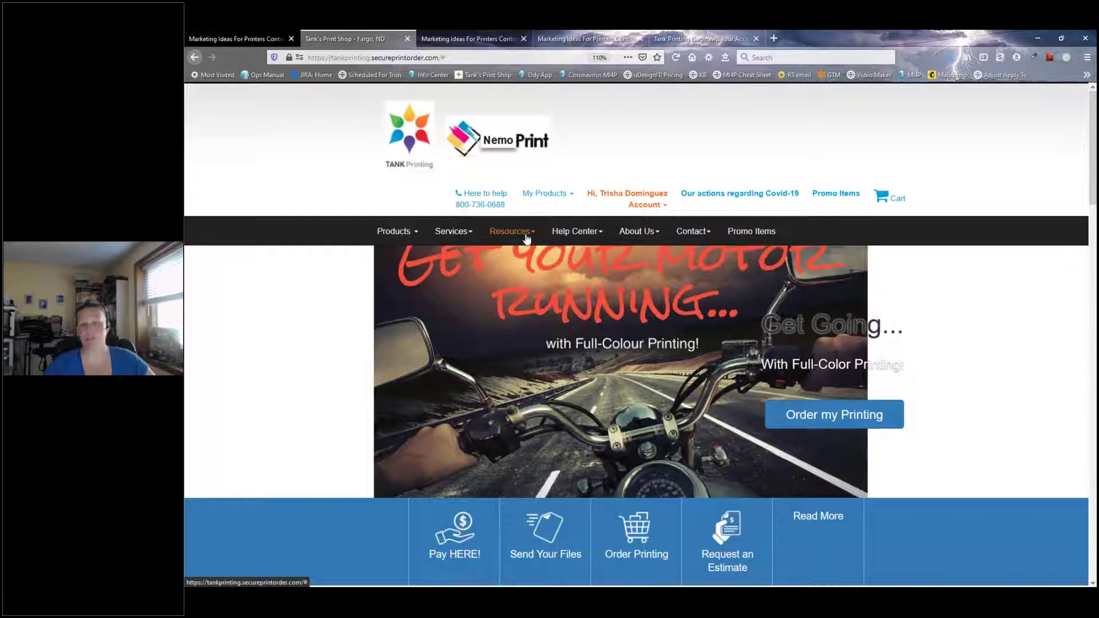
{"action": "key", "text": "ctrl+Tab"}
{"action": "scroll", "coordinate": [308, 264], "scroll_direction": "up", "scroll_amount": 2}
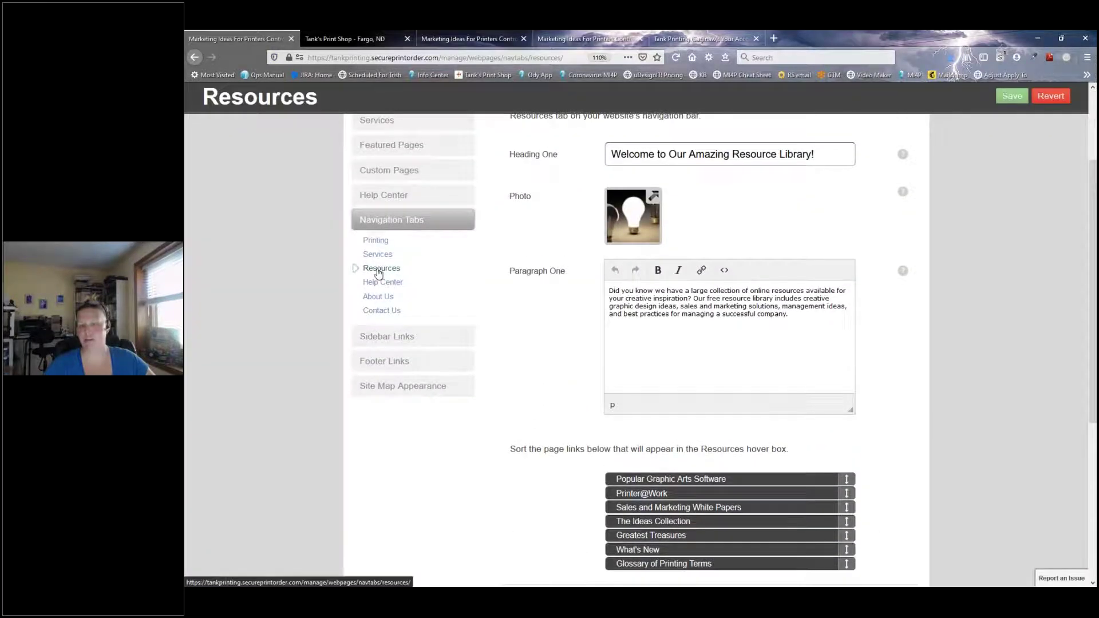
Open the Help Center navigation tab settings and review what can be customized in its hover box.
{"action": "left_click", "coordinate": [379, 269]}
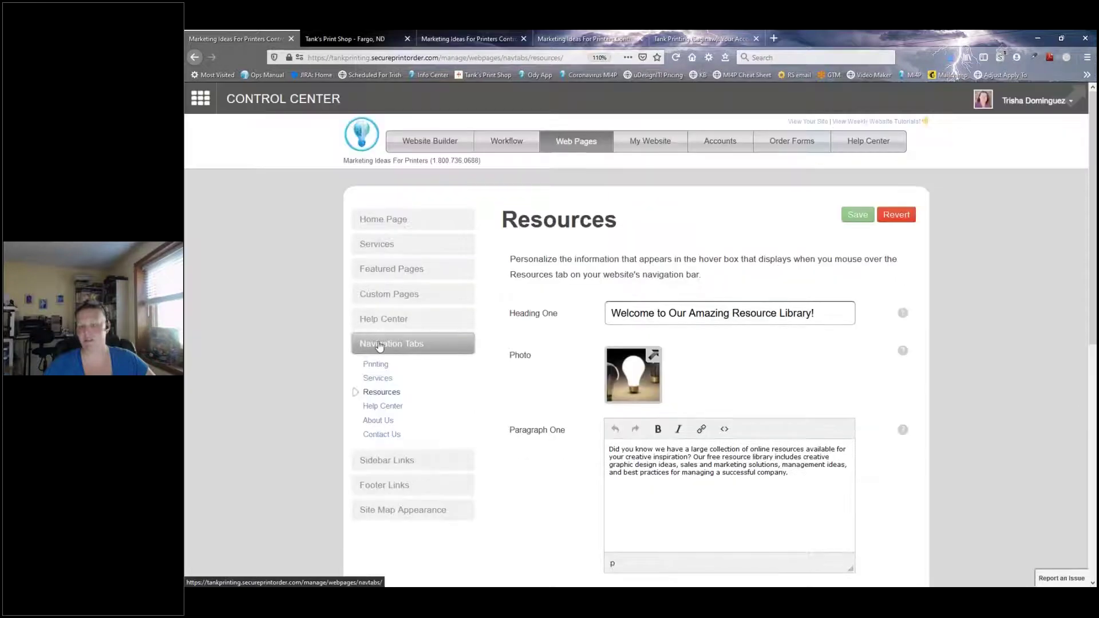
{"action": "left_click", "coordinate": [369, 407]}
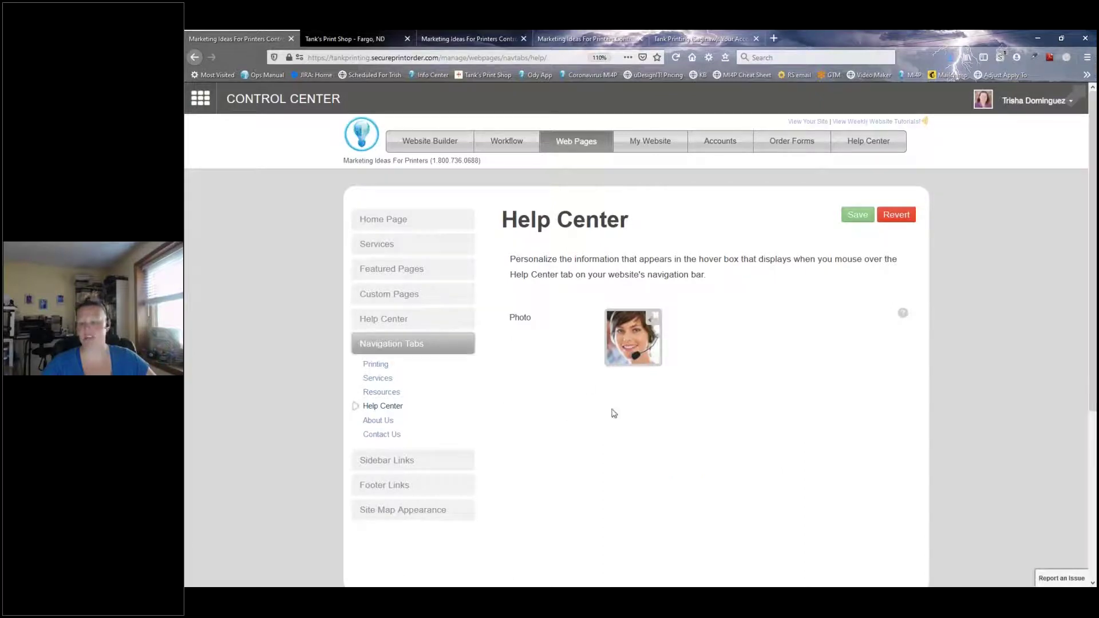
{"action": "scroll", "coordinate": [659, 436], "scroll_direction": "down", "scroll_amount": 2}
{"action": "scroll", "coordinate": [607, 397], "scroll_direction": "up", "scroll_amount": 2}
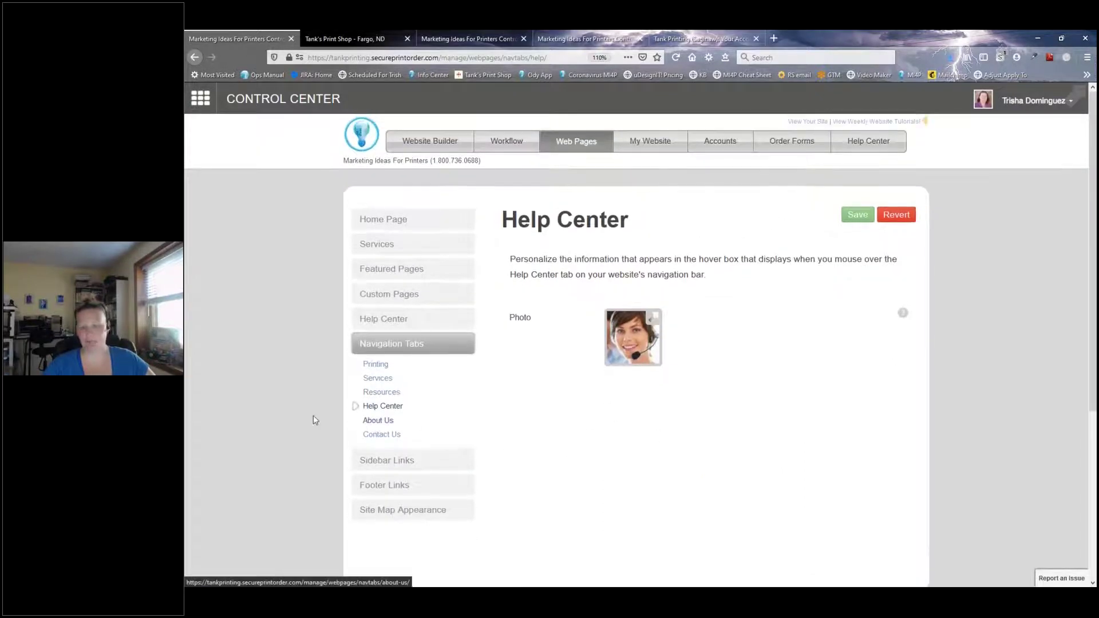
Open the About Us navigation tab settings and review its headings and the selectable page links.
{"action": "left_click", "coordinate": [373, 422]}
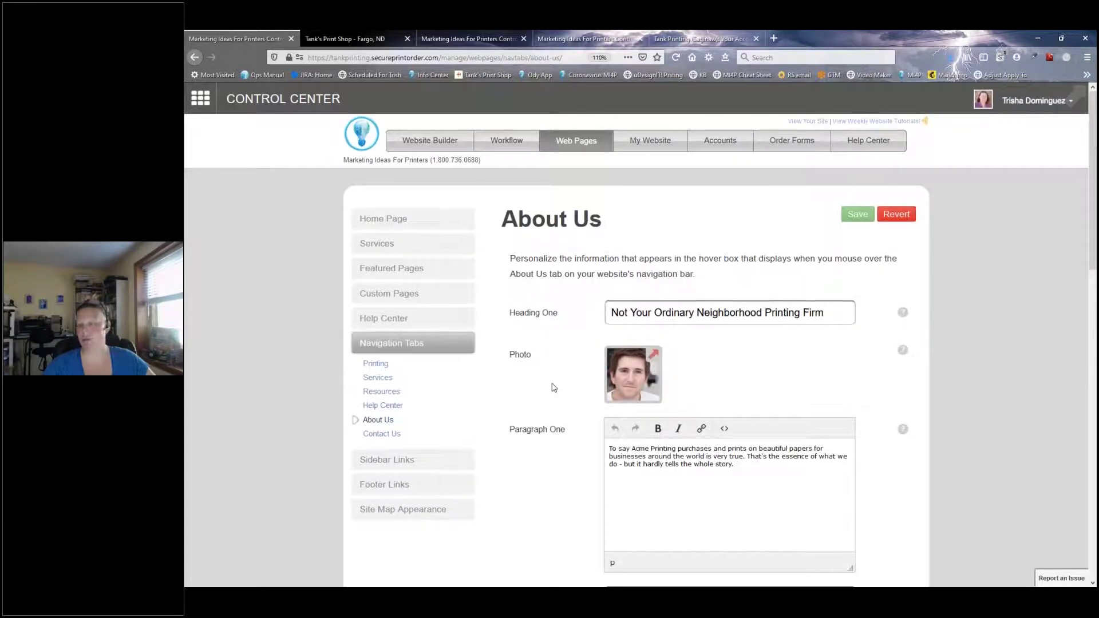
{"action": "scroll", "coordinate": [517, 363], "scroll_direction": "down", "scroll_amount": 5}
{"action": "scroll", "coordinate": [522, 366], "scroll_direction": "down", "scroll_amount": 5}
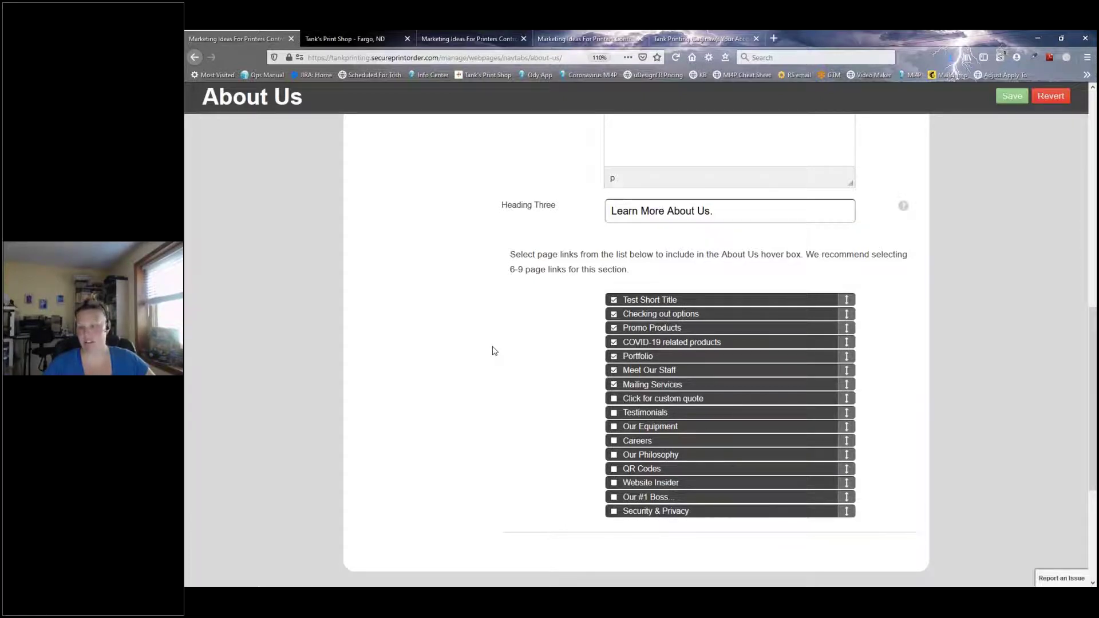
{"action": "scroll", "coordinate": [495, 348], "scroll_direction": "up", "scroll_amount": 15}
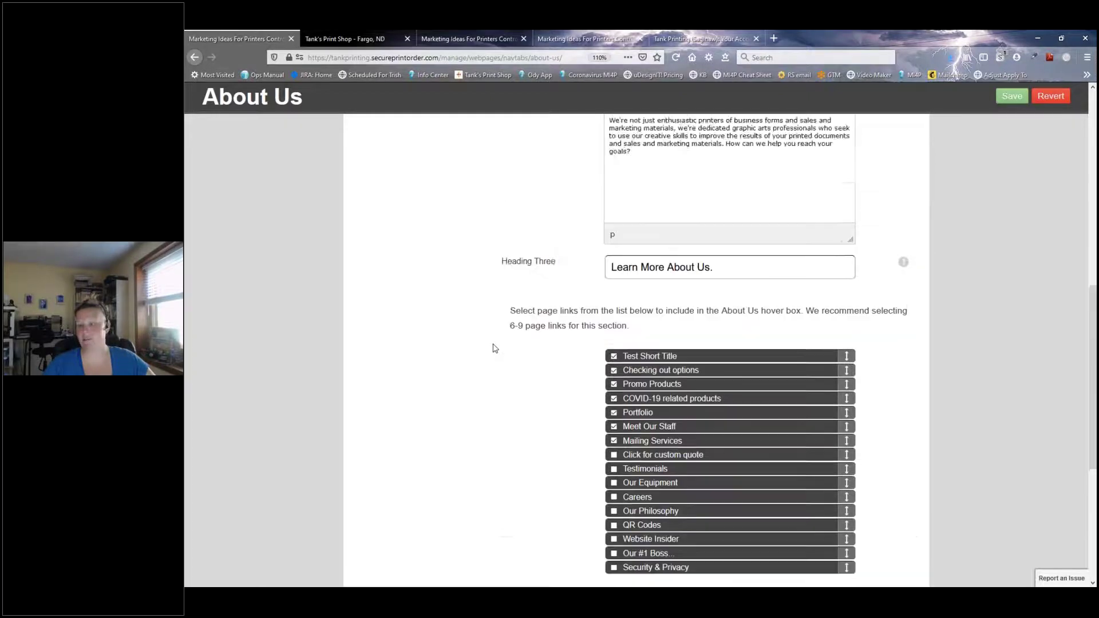
Review the on/off setting of the Testimonials featured page, and open the list of custom pages.
{"action": "left_click", "coordinate": [394, 274]}
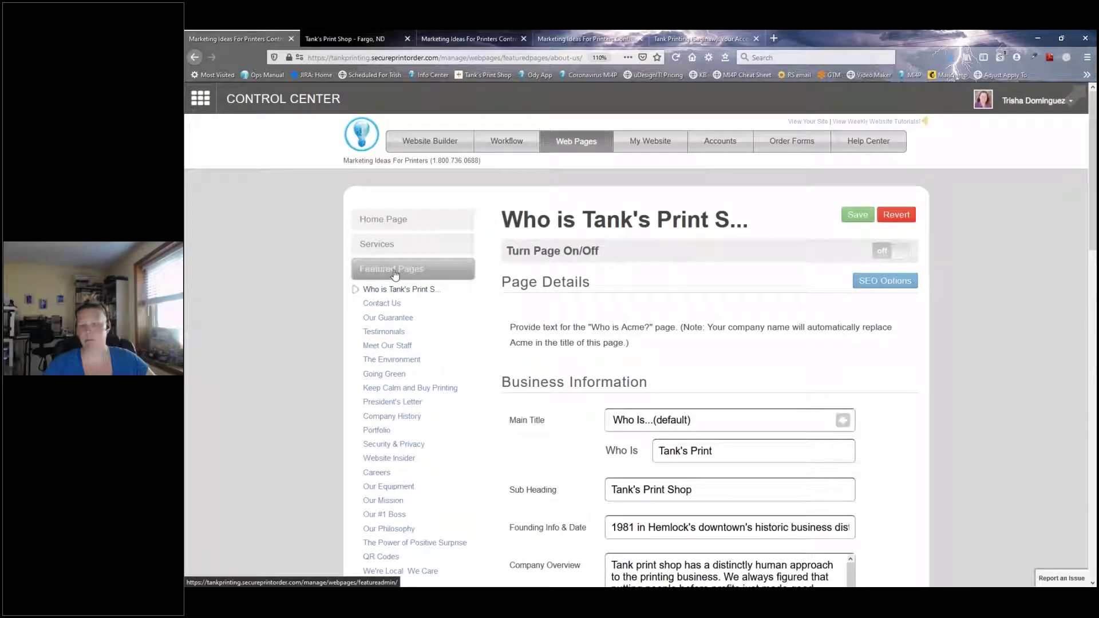
{"action": "left_click", "coordinate": [383, 319]}
{"action": "left_click", "coordinate": [381, 333]}
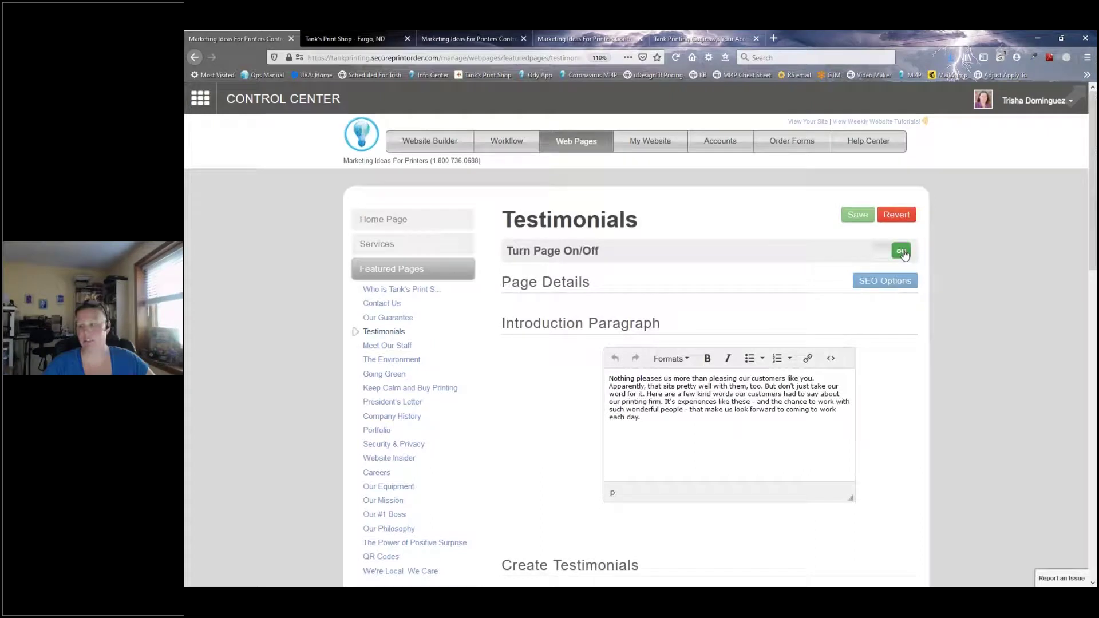
{"action": "scroll", "coordinate": [389, 367], "scroll_direction": "down", "scroll_amount": 3}
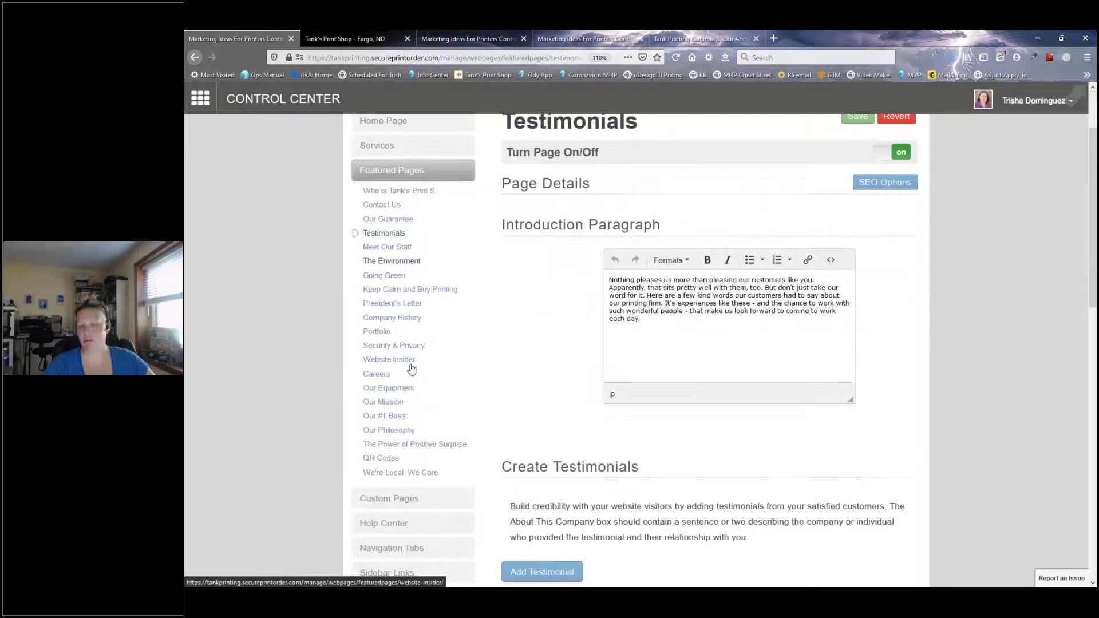
{"action": "left_click", "coordinate": [381, 475]}
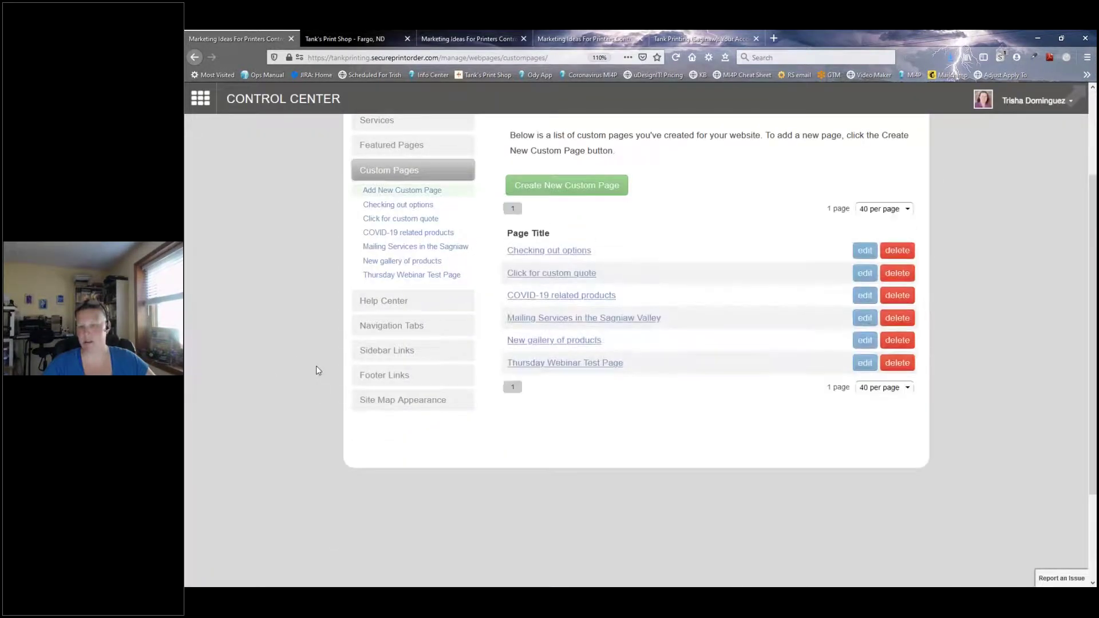
{"action": "scroll", "coordinate": [318, 355], "scroll_direction": "up", "scroll_amount": 2}
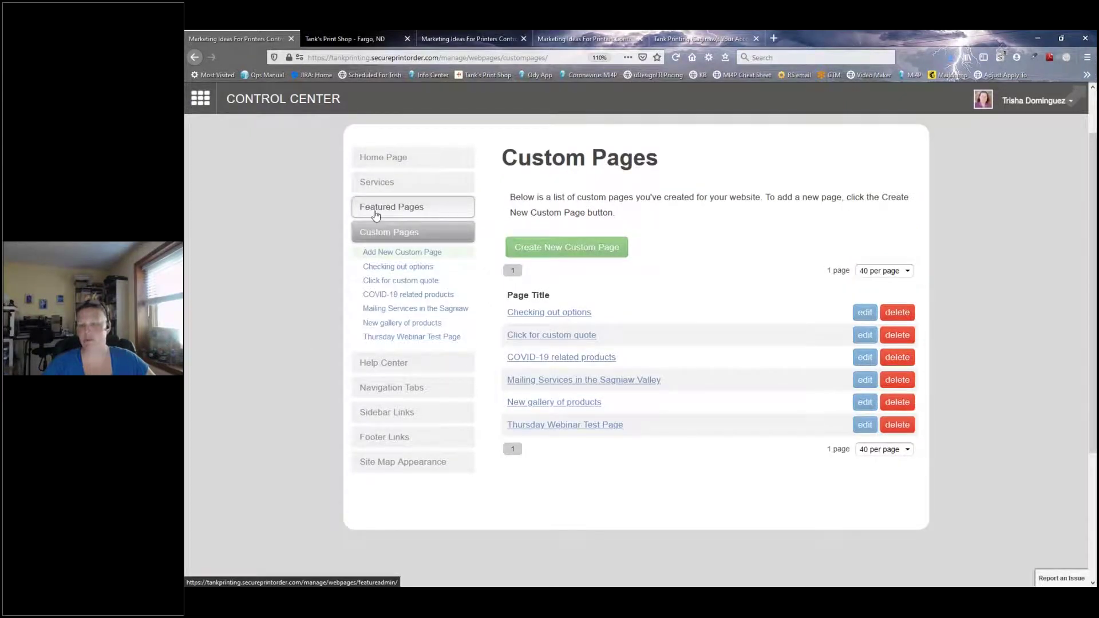
Reopen the About Us navigation tab settings and order its first links as Meet Our Staff, Promo Products, COVID-19 related products.
{"action": "left_click", "coordinate": [360, 390]}
{"action": "left_click", "coordinate": [376, 359]}
{"action": "scroll", "coordinate": [563, 387], "scroll_direction": "down", "scroll_amount": 10}
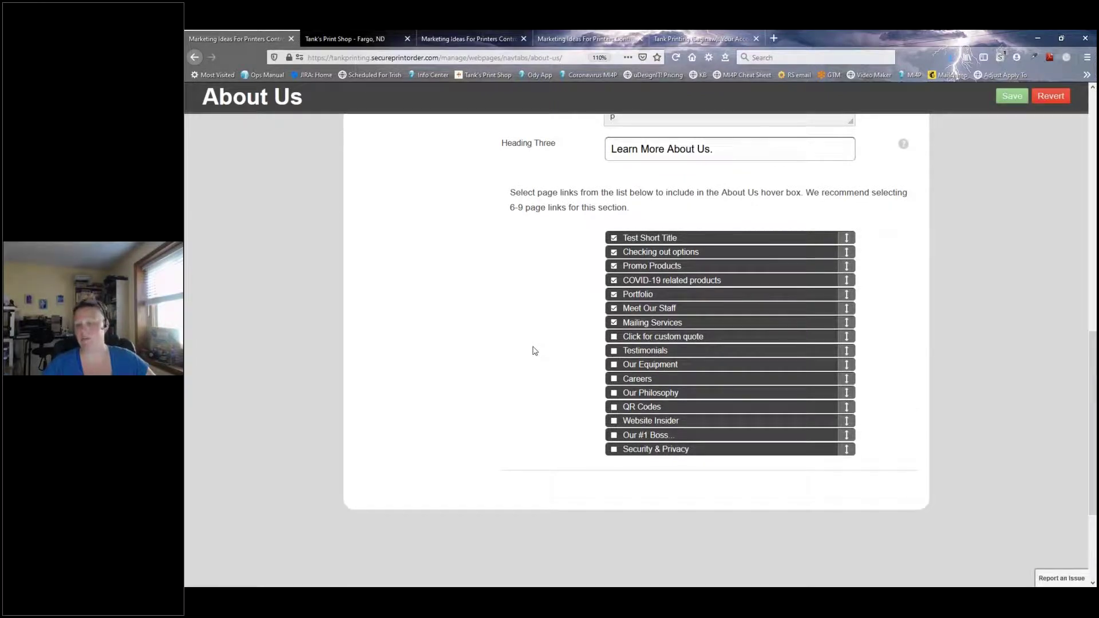
{"action": "left_click_drag", "start_coordinate": [681, 309], "coordinate": [686, 237]}
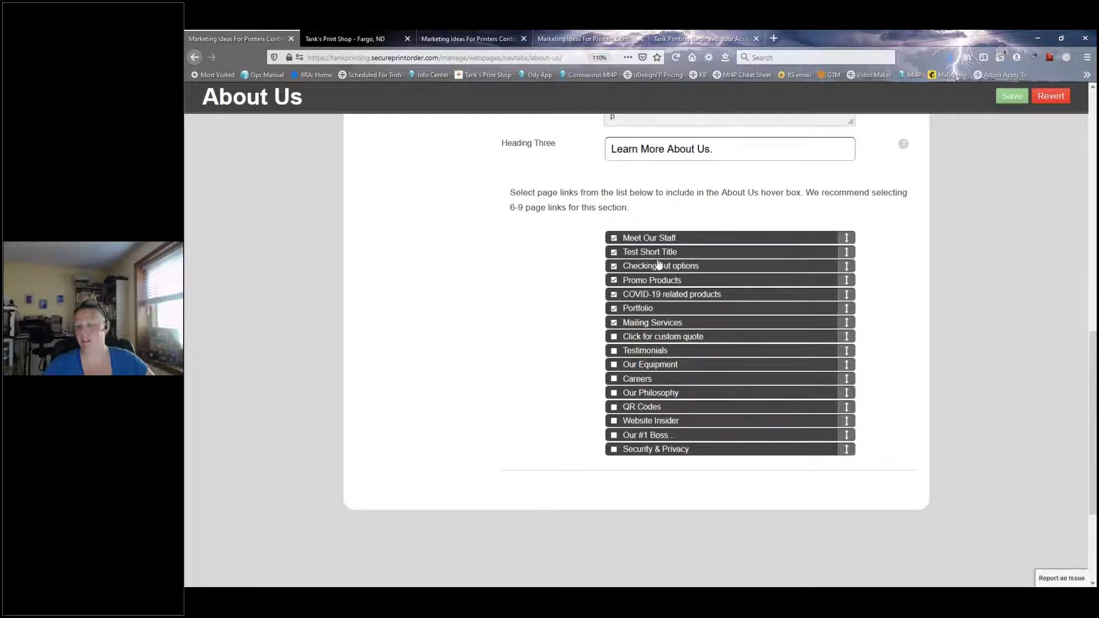
{"action": "left_click_drag", "start_coordinate": [692, 280], "coordinate": [693, 251]}
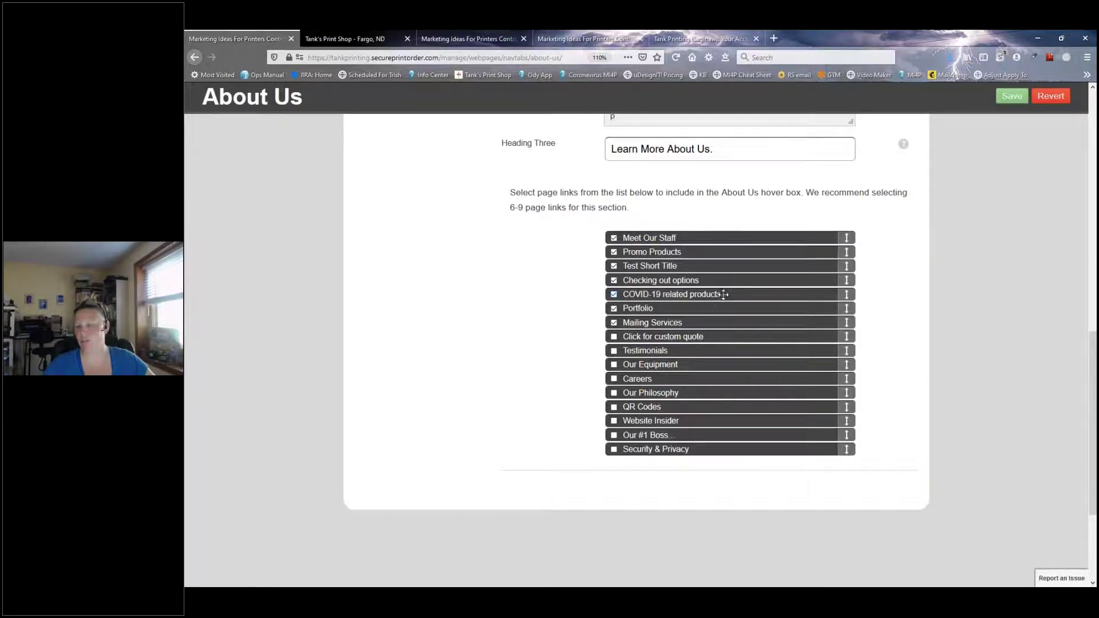
{"action": "left_click_drag", "start_coordinate": [726, 293], "coordinate": [721, 266]}
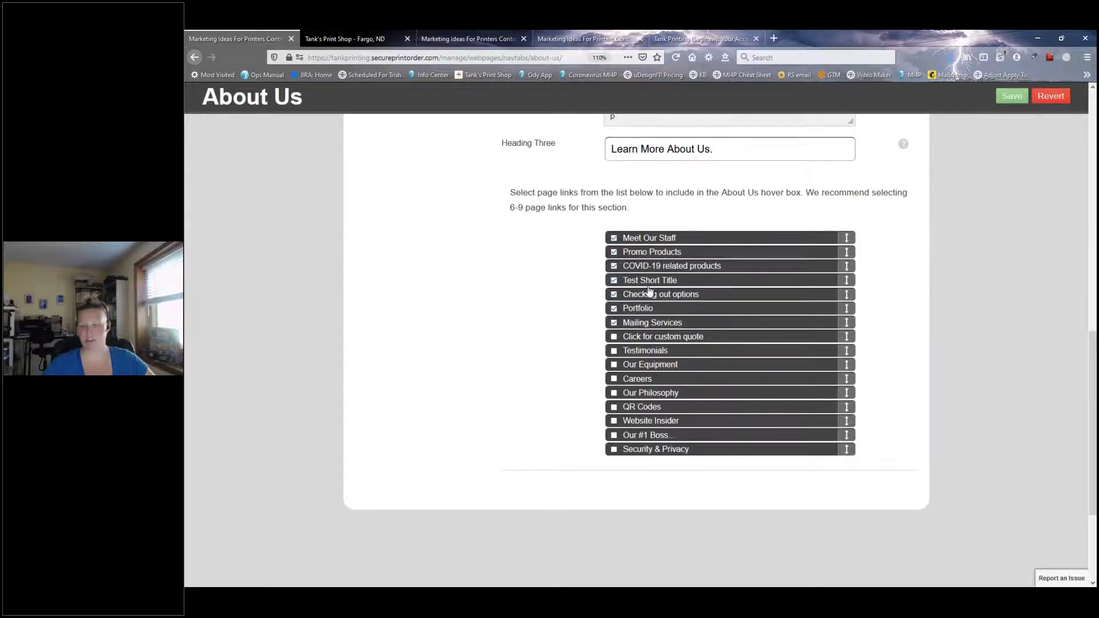
Include the Testimonials link in the About Us menu, place it between Portfolio and Mailing Services, and save.
{"action": "left_click", "coordinate": [614, 351]}
{"action": "left_click_drag", "start_coordinate": [668, 350], "coordinate": [676, 318]}
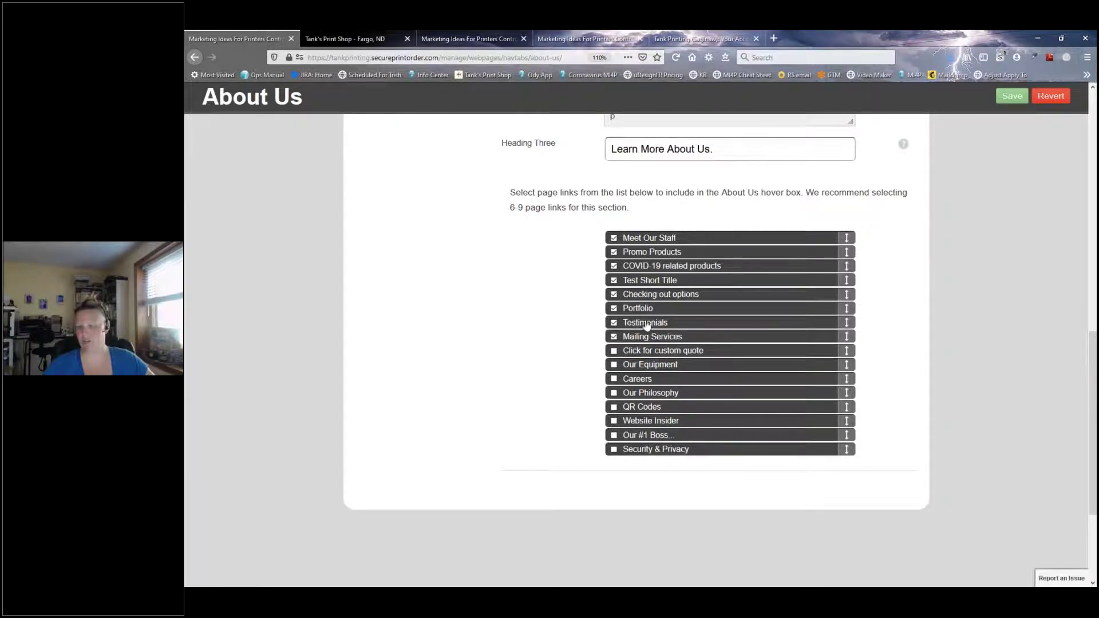
{"action": "left_click", "coordinate": [1010, 96]}
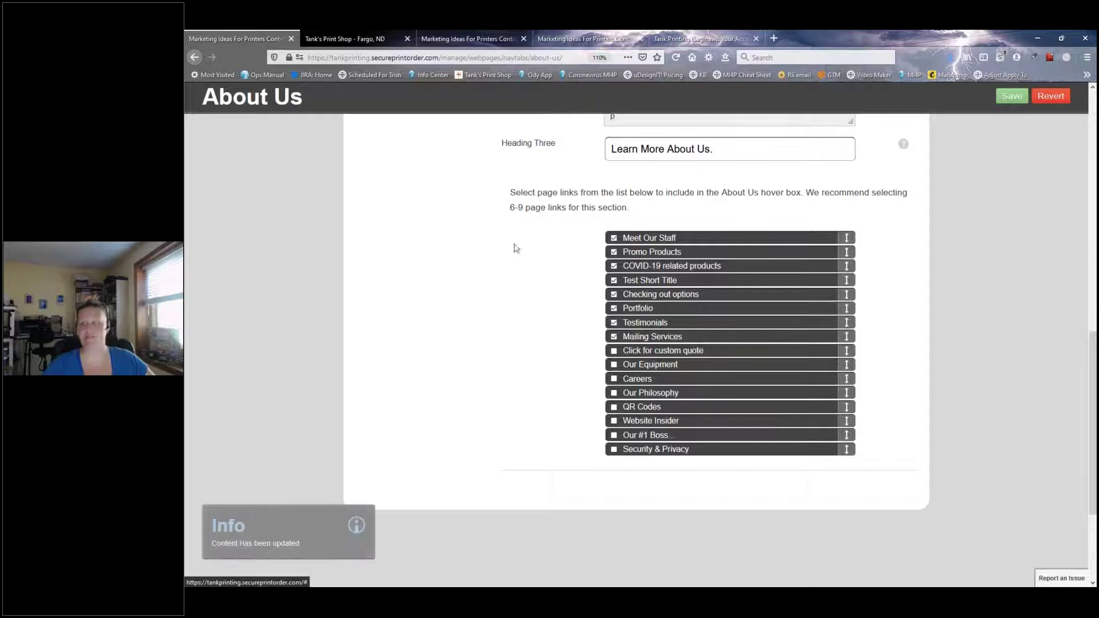
Reload the live site, check the About Us menu's link order, and view the Testimonials page it links to.
{"action": "left_click", "coordinate": [350, 38]}
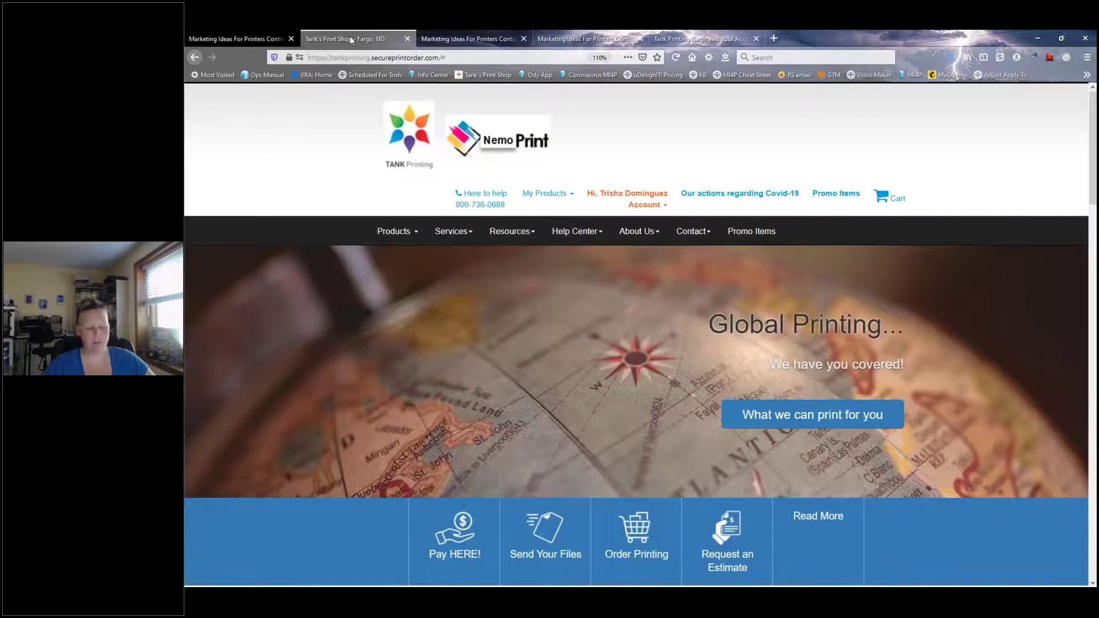
{"action": "key", "text": "F5"}
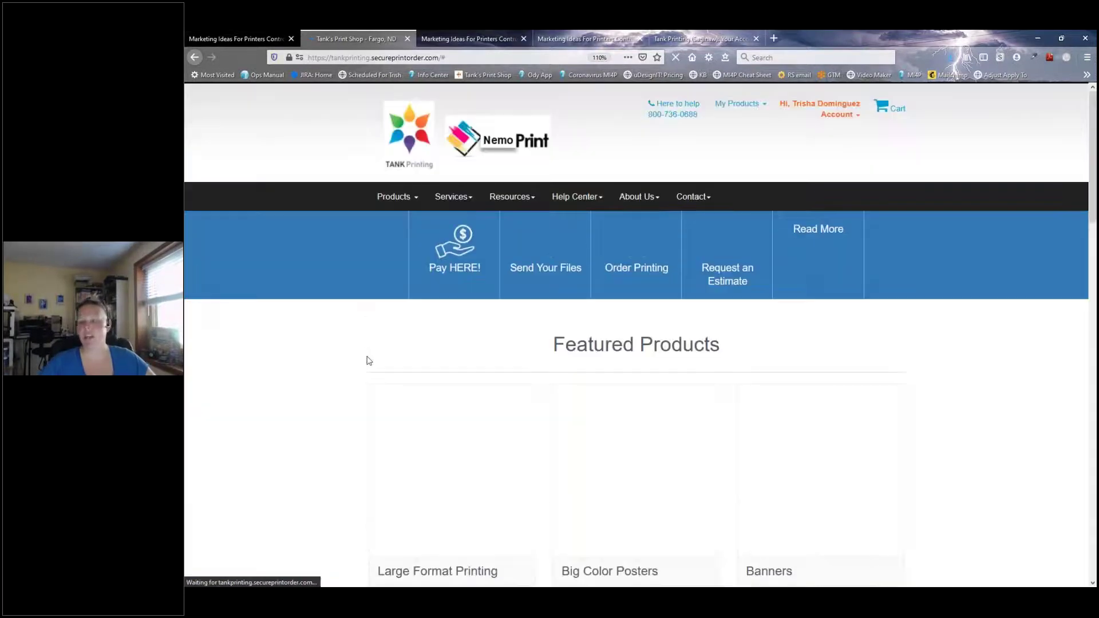
{"action": "left_click", "coordinate": [658, 235]}
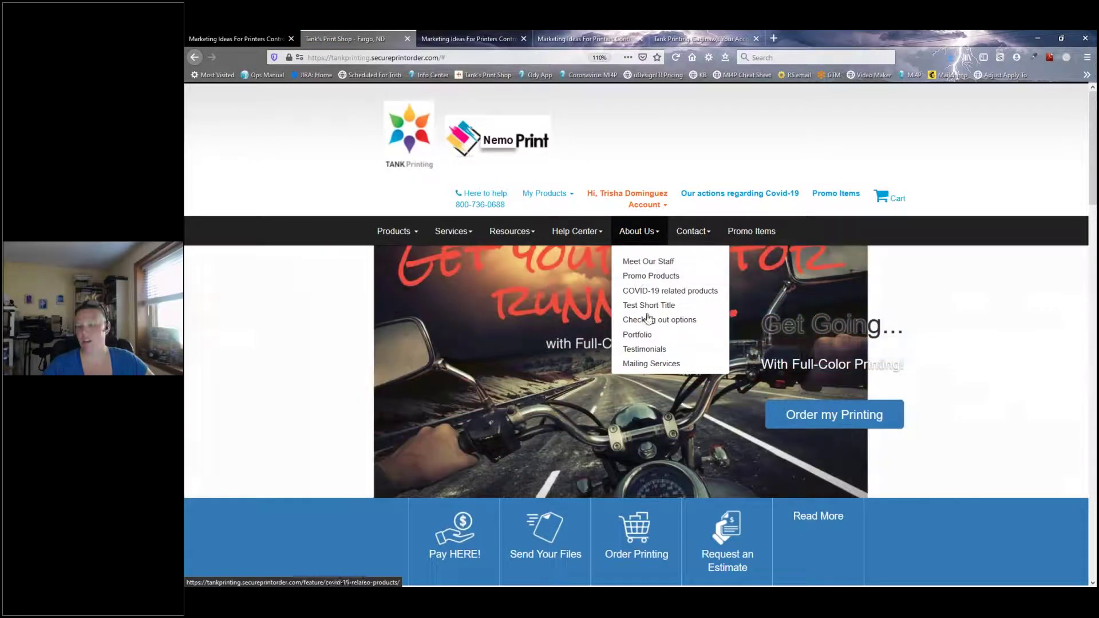
{"action": "left_click", "coordinate": [637, 355]}
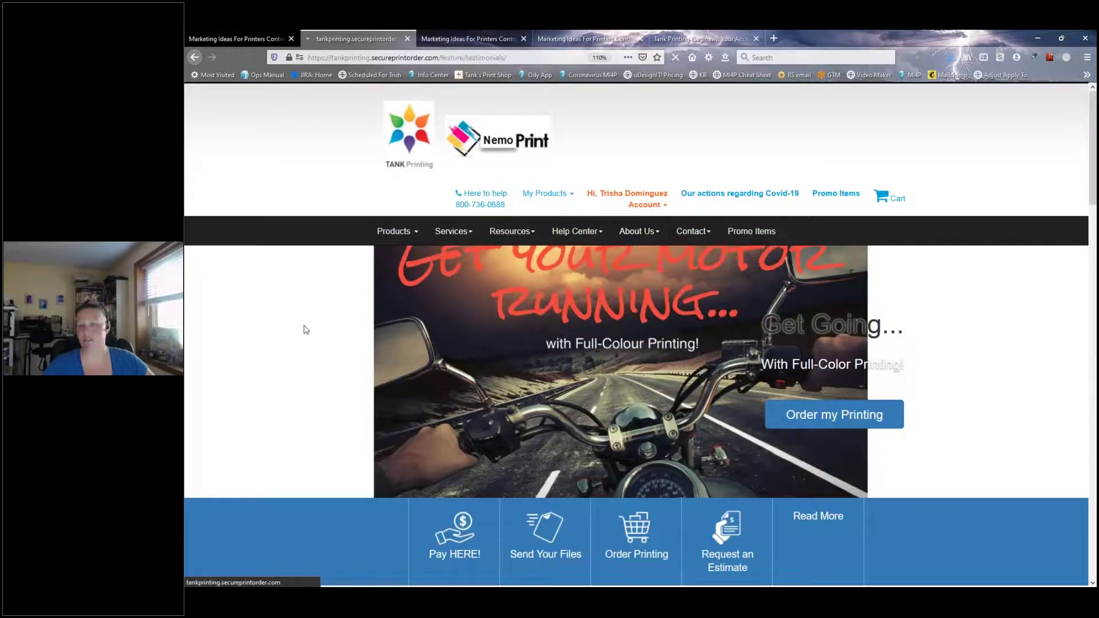
{"action": "scroll", "coordinate": [326, 302], "scroll_direction": "down", "scroll_amount": 5}
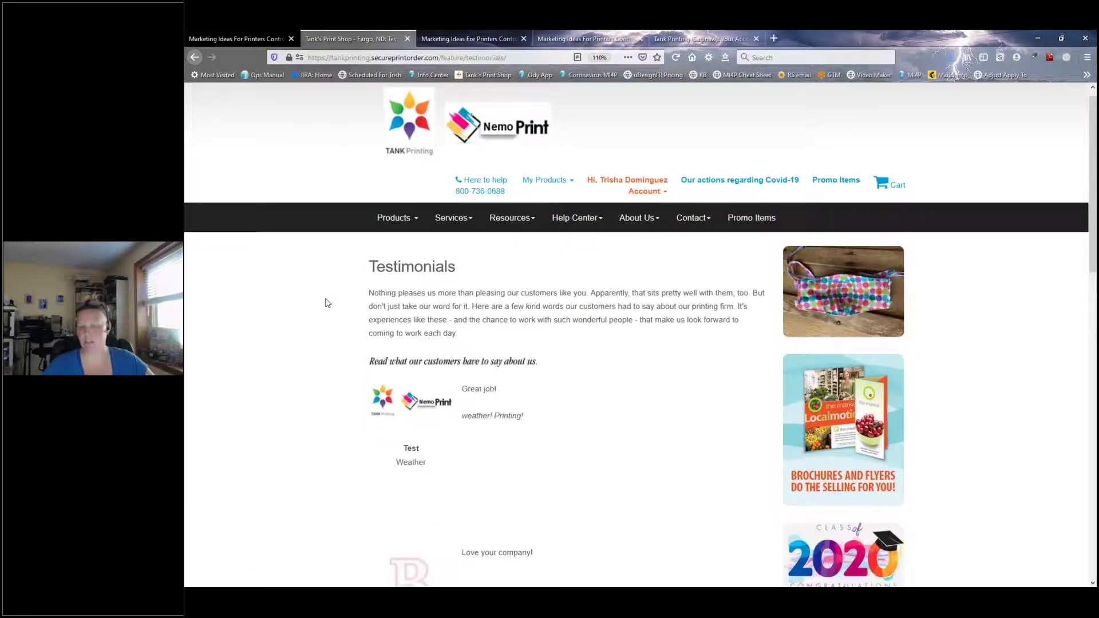
{"action": "scroll", "coordinate": [553, 285], "scroll_direction": "up", "scroll_amount": 5}
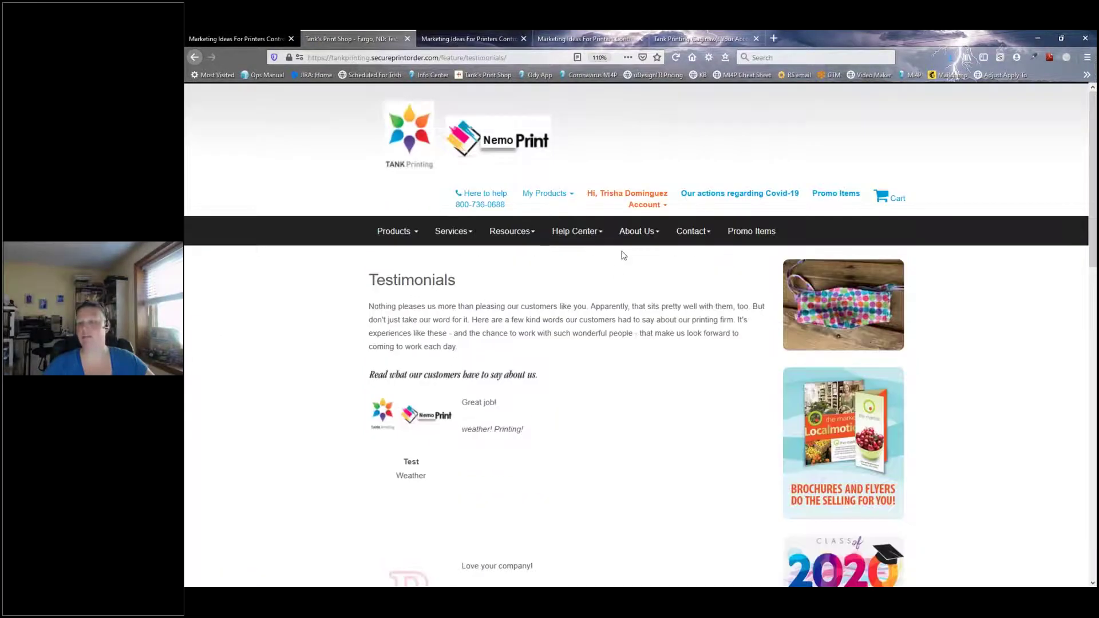
{"action": "left_click", "coordinate": [653, 233]}
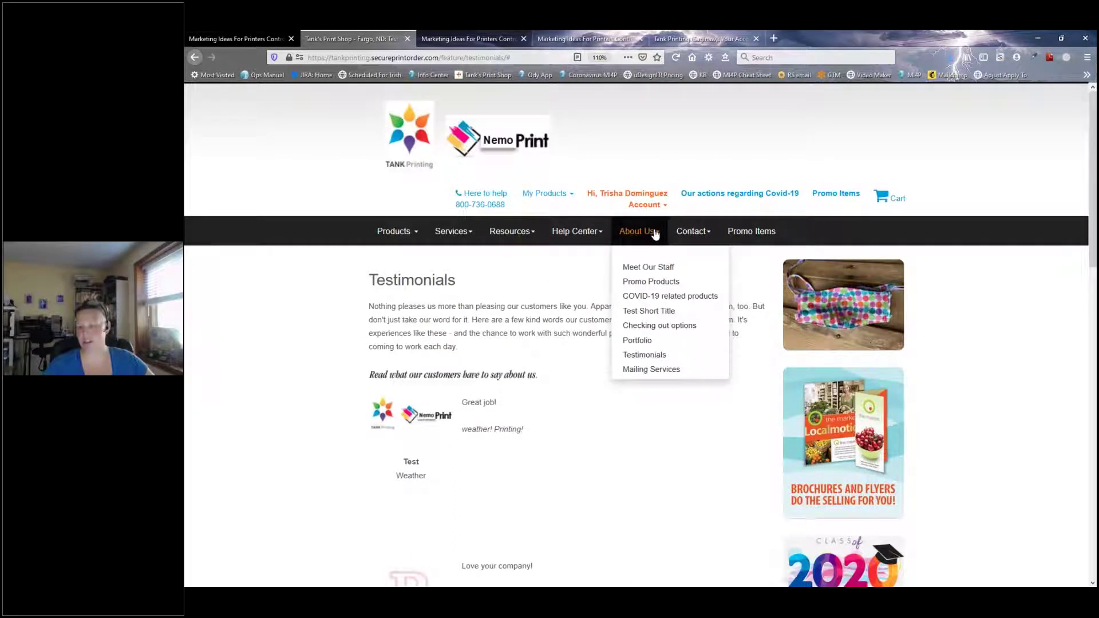
Return to the About Us navigation tab settings and review the headings, paragraphs and selected page links.
{"action": "left_click", "coordinate": [234, 38]}
{"action": "scroll", "coordinate": [336, 277], "scroll_direction": "up", "scroll_amount": 10}
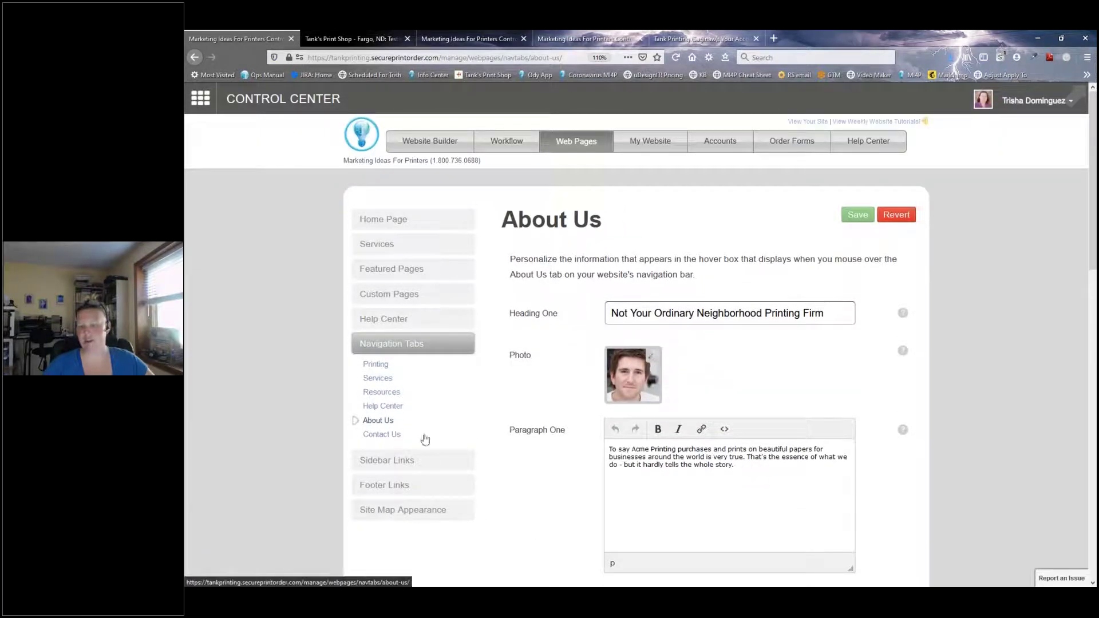
{"action": "scroll", "coordinate": [567, 463], "scroll_direction": "down", "scroll_amount": 10}
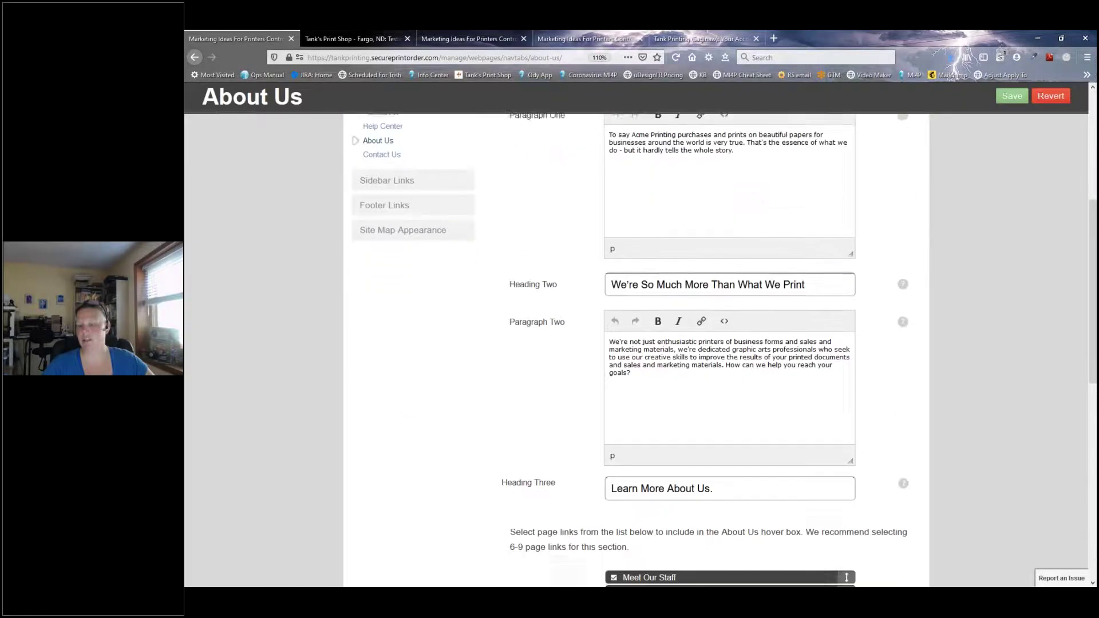
{"action": "scroll", "coordinate": [562, 452], "scroll_direction": "down", "scroll_amount": 3}
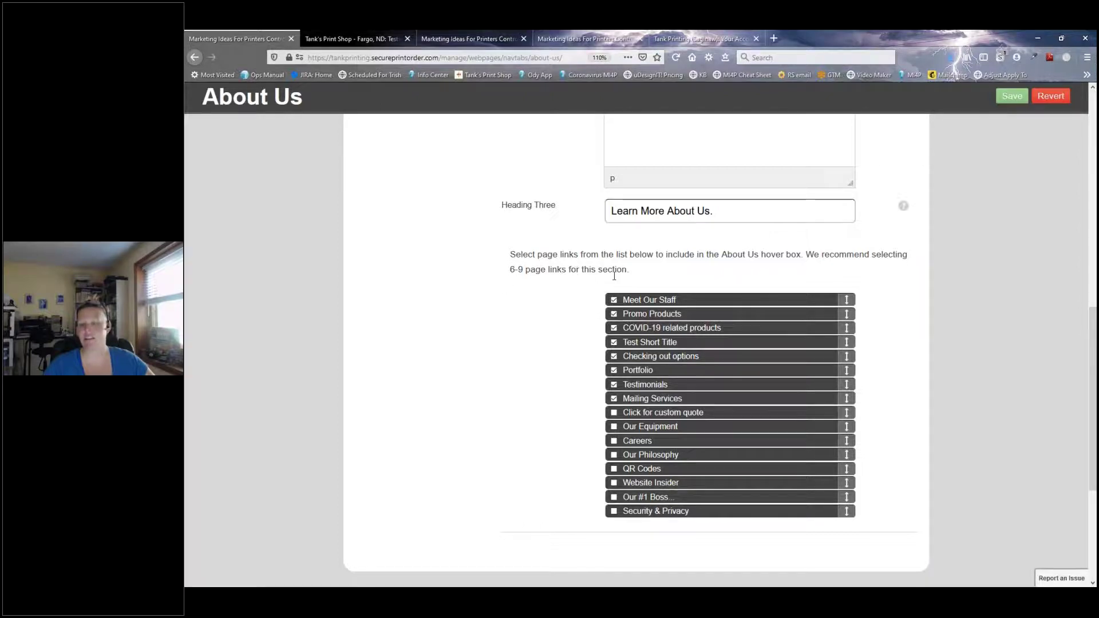
{"action": "scroll", "coordinate": [456, 370], "scroll_direction": "up", "scroll_amount": 10}
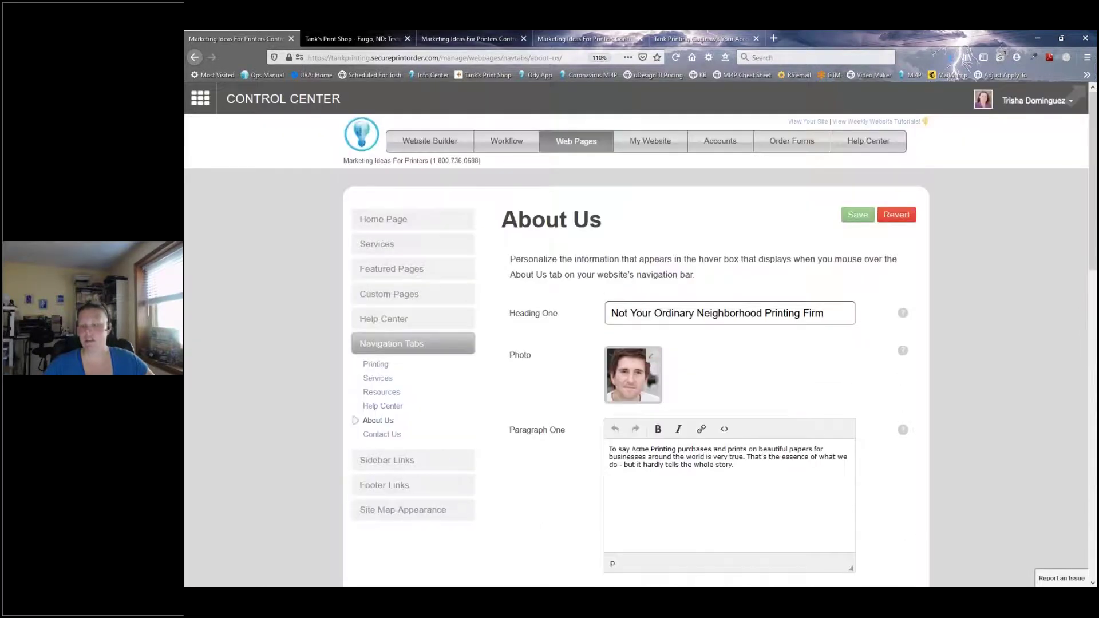
View the Contact Us navigation tab settings and examine the page links in the Printing tab settings.
{"action": "left_click", "coordinate": [381, 436]}
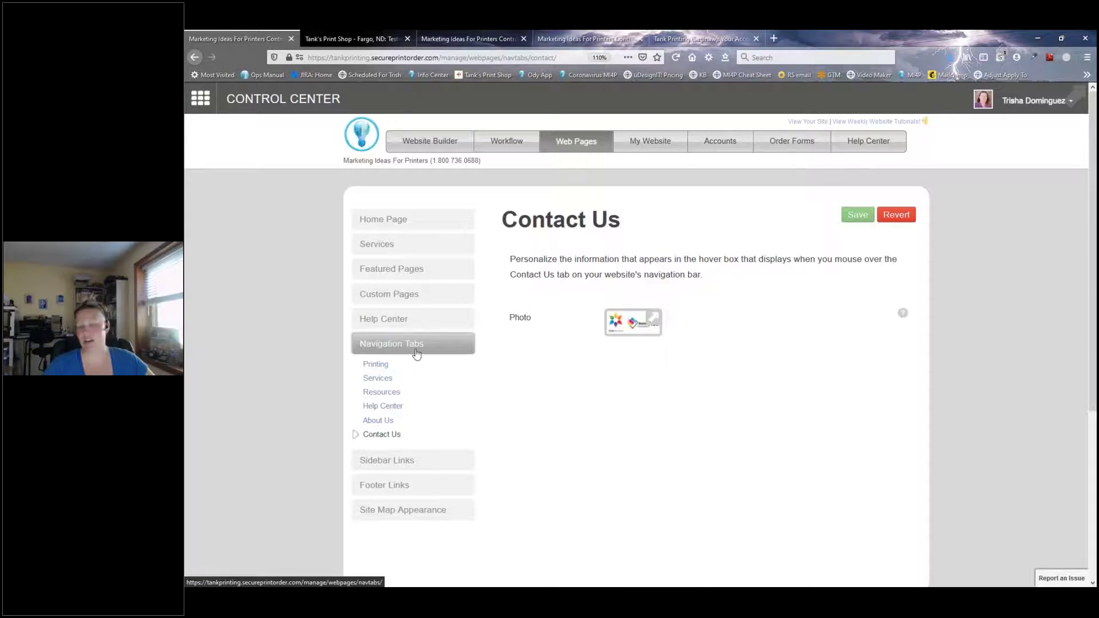
{"action": "left_click", "coordinate": [376, 364]}
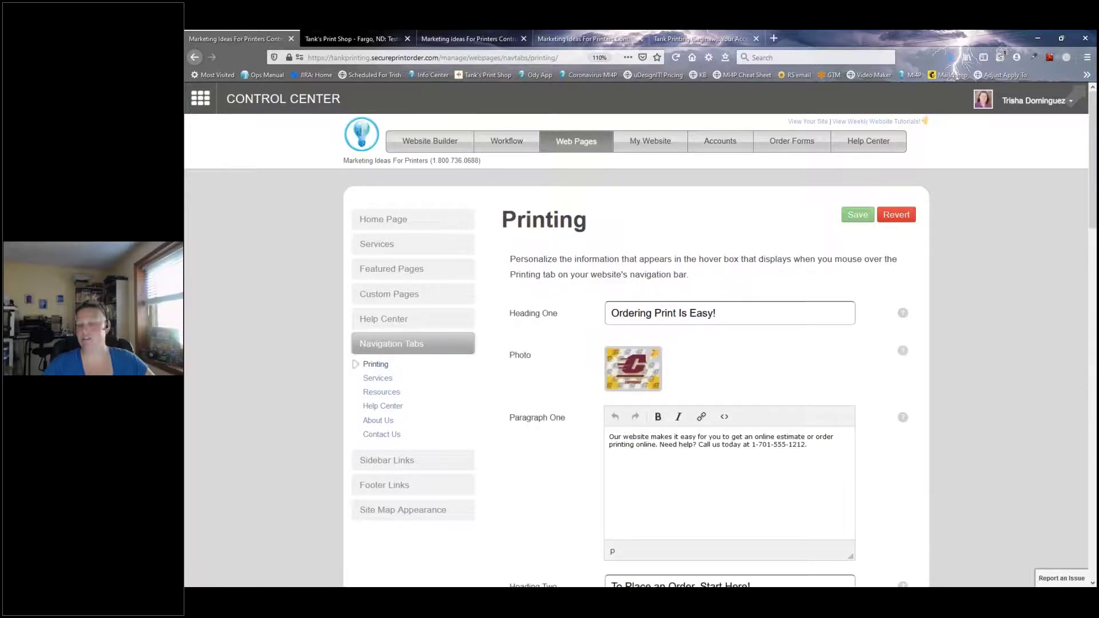
{"action": "scroll", "coordinate": [517, 419], "scroll_direction": "down", "scroll_amount": 7}
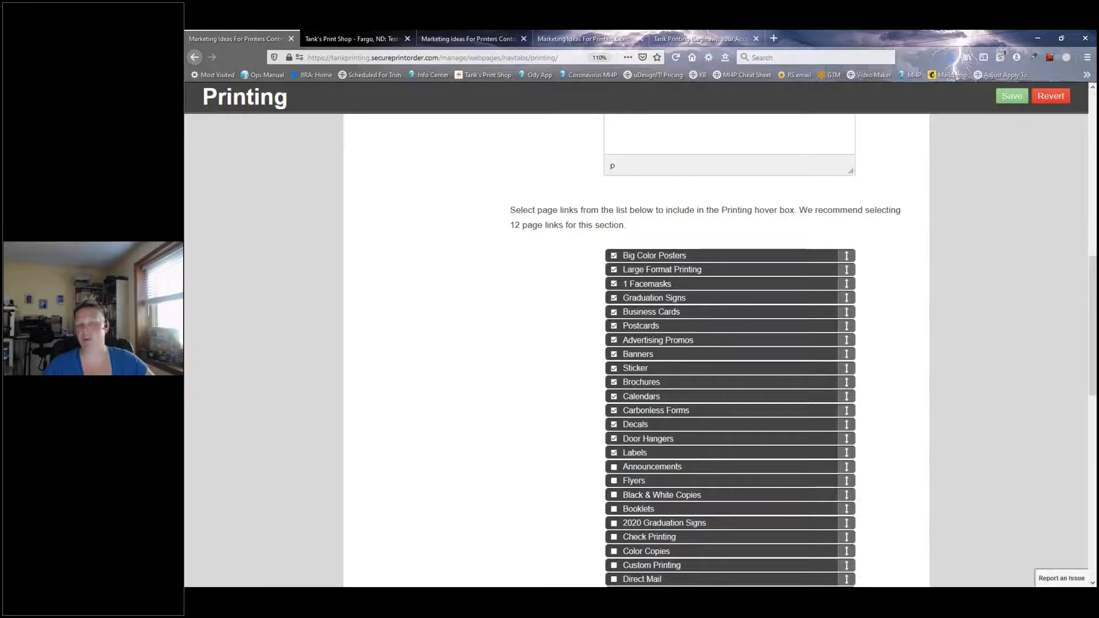
Go to the live site's home page and check the product links in the Products menu.
{"action": "left_click", "coordinate": [349, 39]}
{"action": "left_click", "coordinate": [413, 156]}
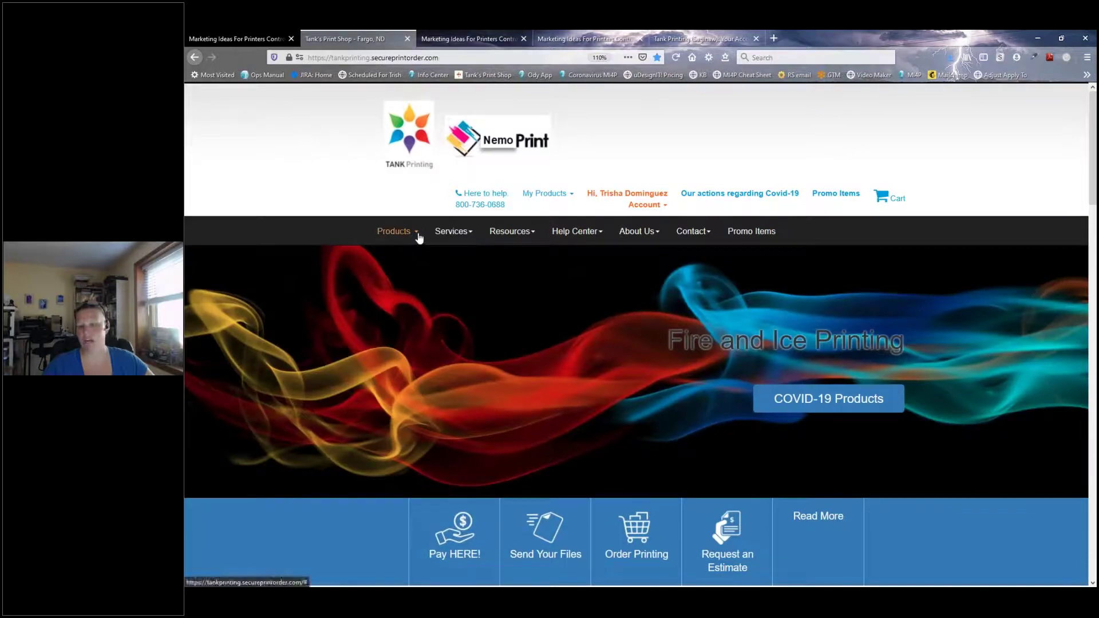
{"action": "left_click", "coordinate": [419, 238]}
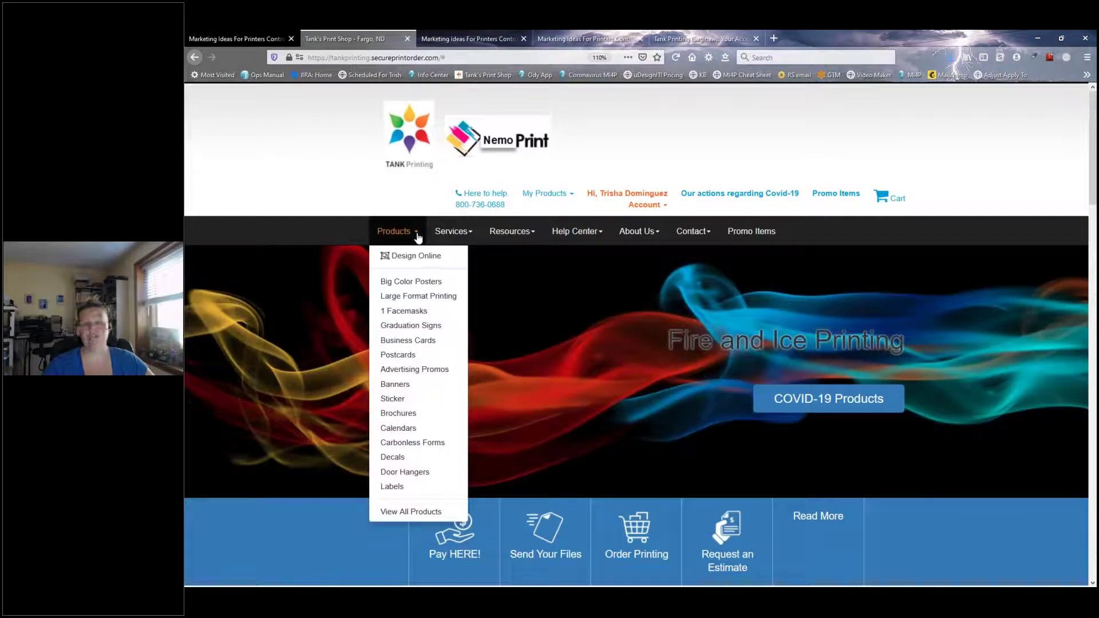
Return to the Printing navigation tab settings and review the text sections and the order of the page links.
{"action": "left_click", "coordinate": [259, 34]}
{"action": "scroll", "coordinate": [343, 276], "scroll_direction": "up", "scroll_amount": 8}
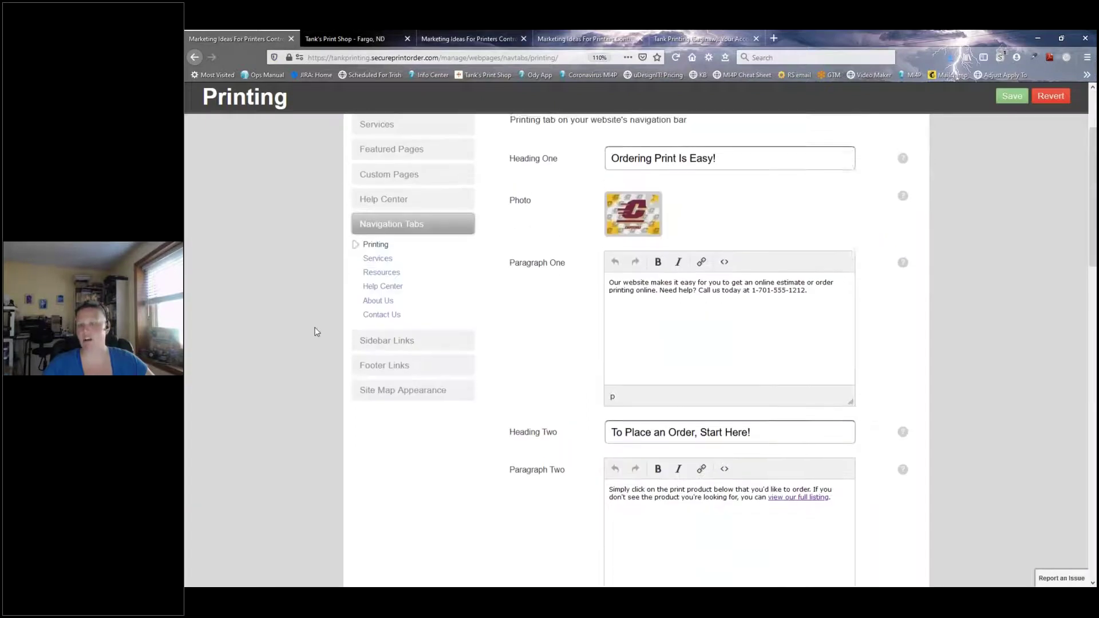
{"action": "scroll", "coordinate": [314, 331], "scroll_direction": "up", "scroll_amount": 3}
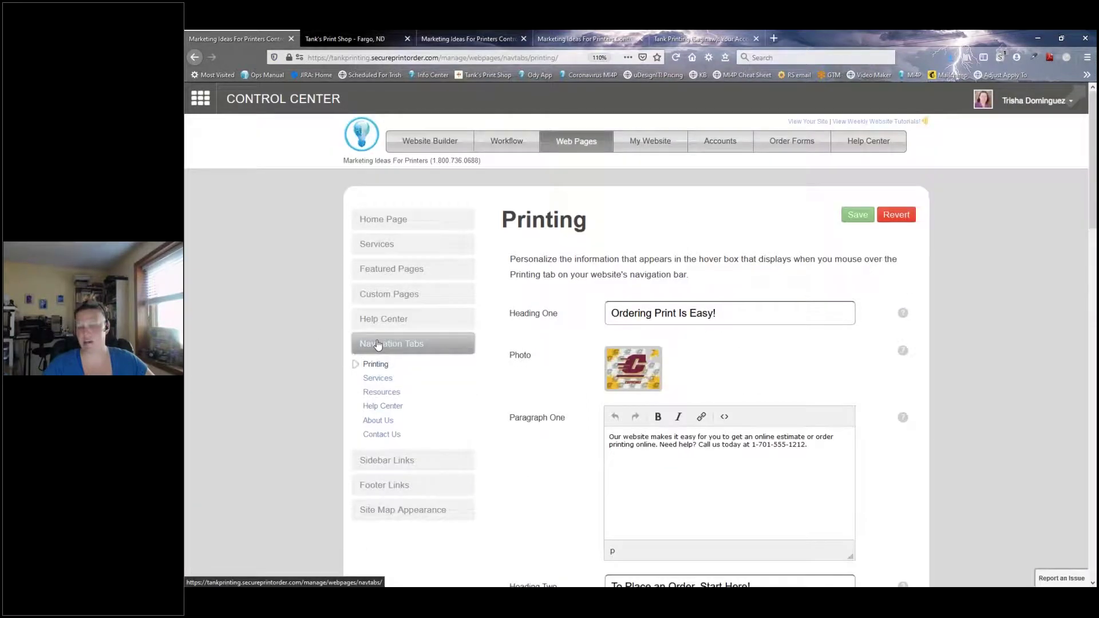
{"action": "scroll", "coordinate": [549, 431], "scroll_direction": "down", "scroll_amount": 5}
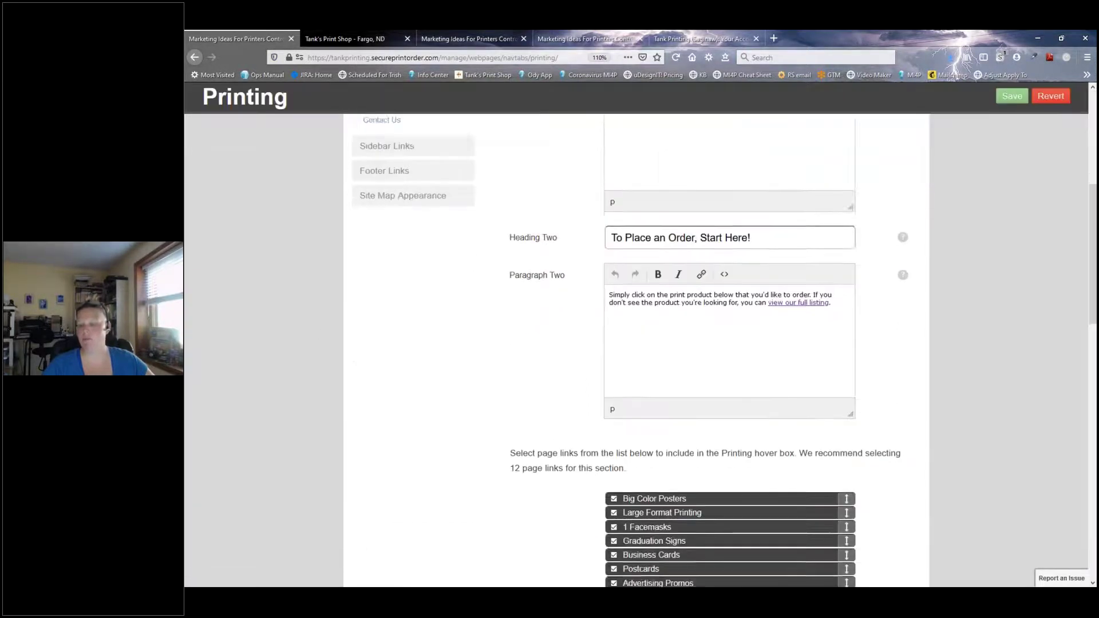
{"action": "scroll", "coordinate": [561, 418], "scroll_direction": "down", "scroll_amount": 2}
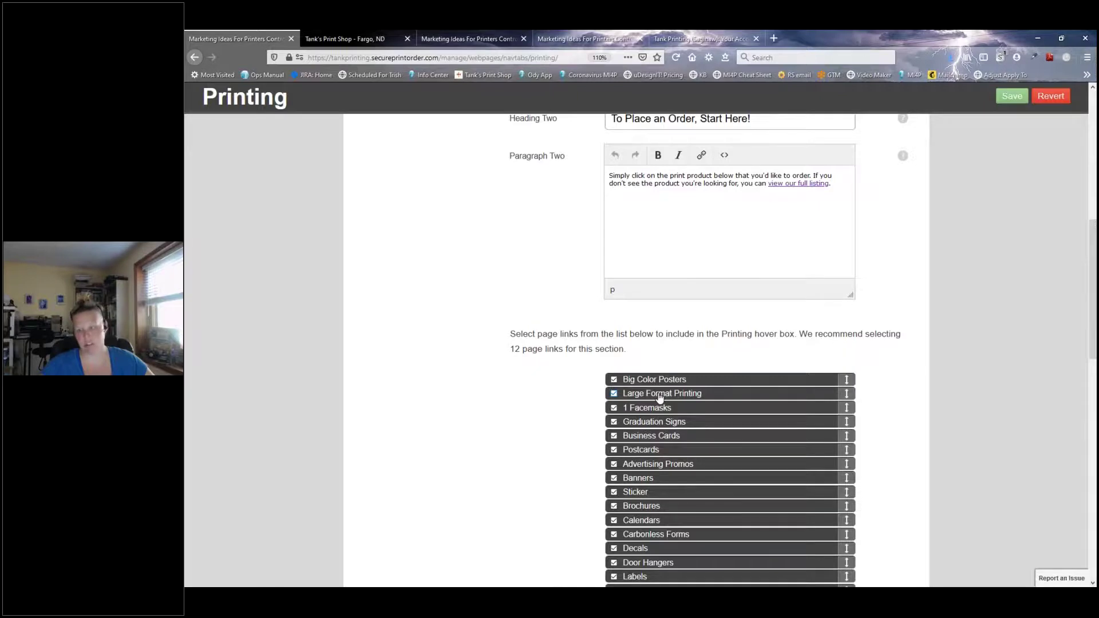
Open the Services navigation tab settings and review the headings and the list of selected service links.
{"action": "scroll", "coordinate": [484, 381], "scroll_direction": "up", "scroll_amount": 8}
{"action": "left_click", "coordinate": [378, 372]}
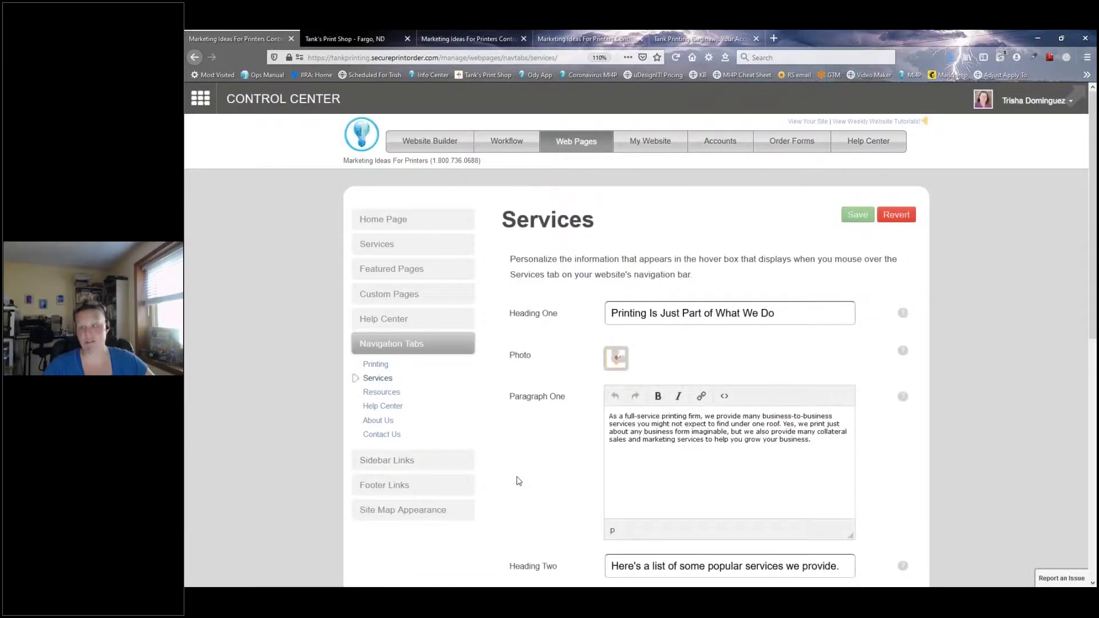
{"action": "scroll", "coordinate": [518, 479], "scroll_direction": "down", "scroll_amount": 5}
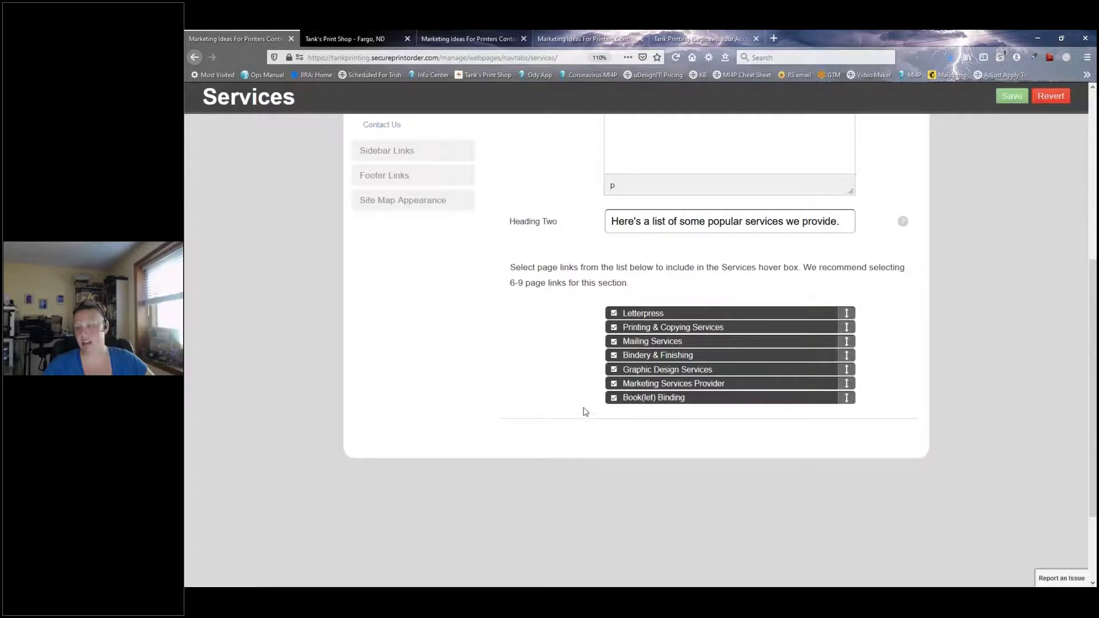
{"action": "scroll", "coordinate": [567, 410], "scroll_direction": "up", "scroll_amount": 5}
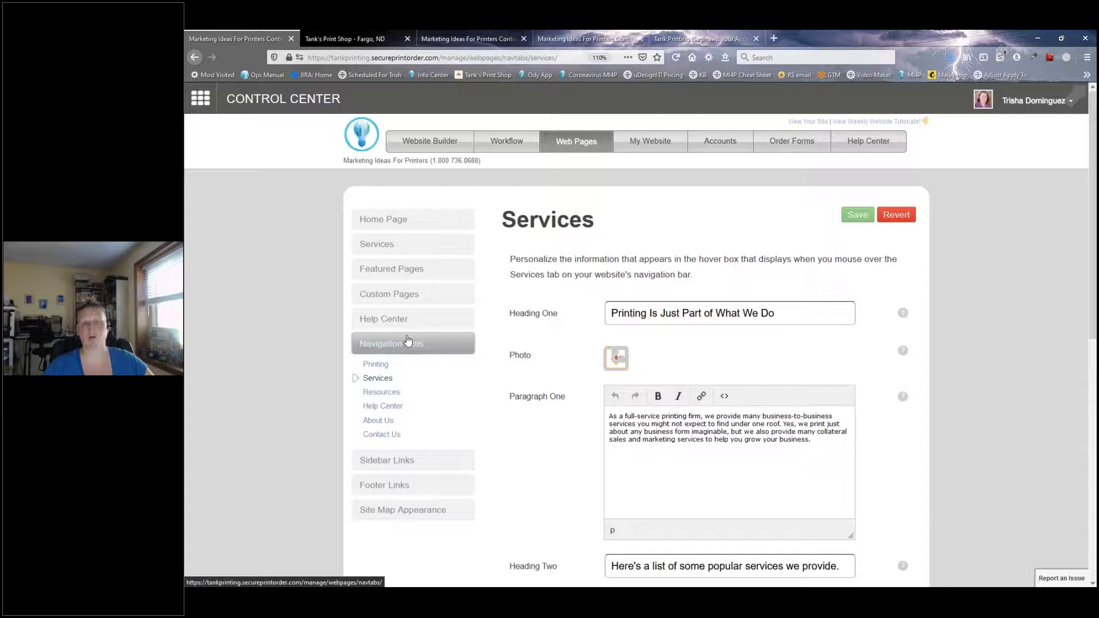
Switch to the completed Pageflex test order and save its uDesignIT! PDF proof file to the computer.
{"action": "left_click", "coordinate": [456, 36]}
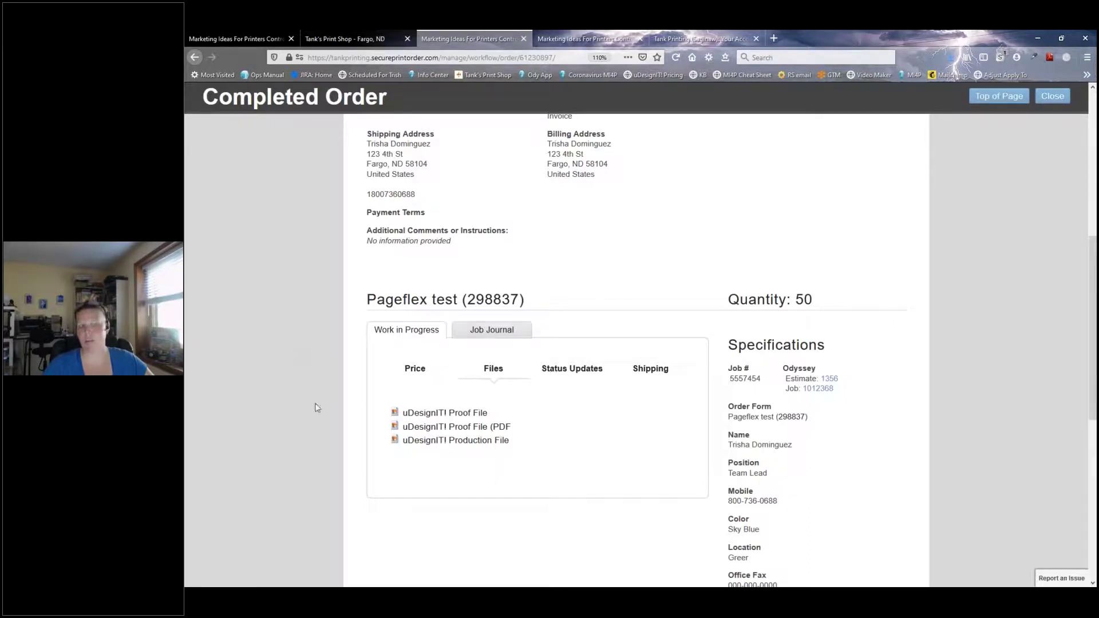
{"action": "left_click", "coordinate": [470, 431]}
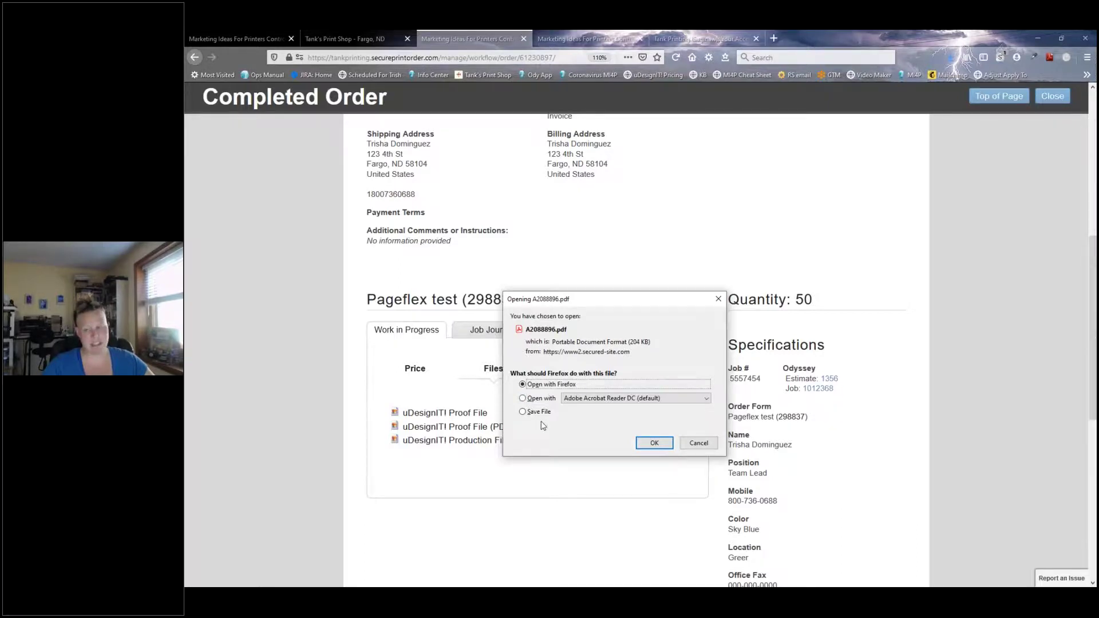
{"action": "left_click", "coordinate": [523, 411]}
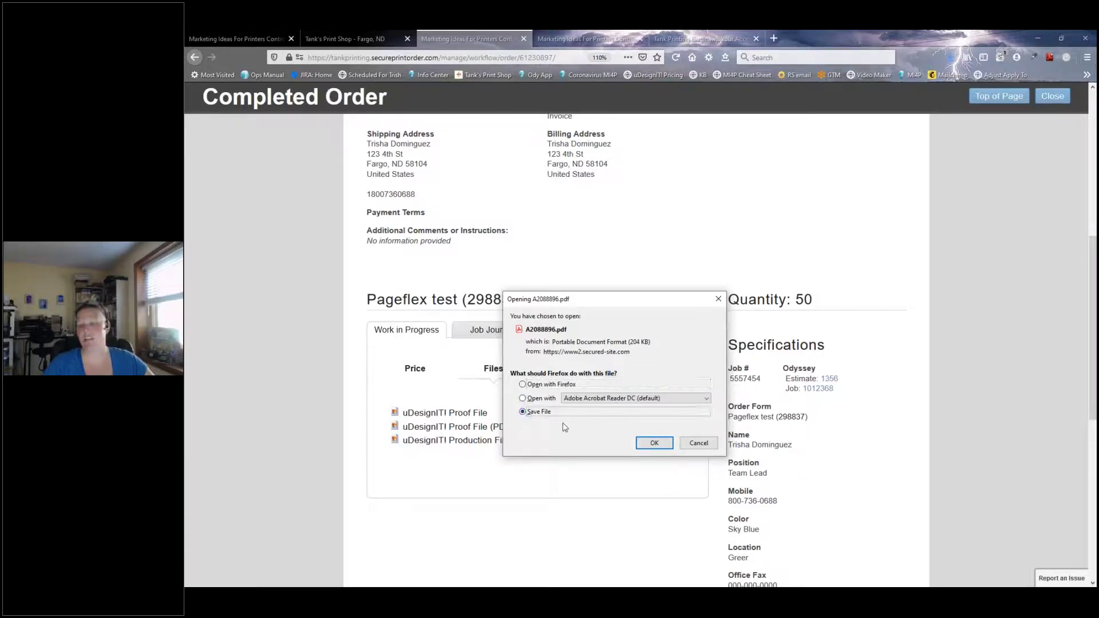
{"action": "left_click", "coordinate": [652, 443]}
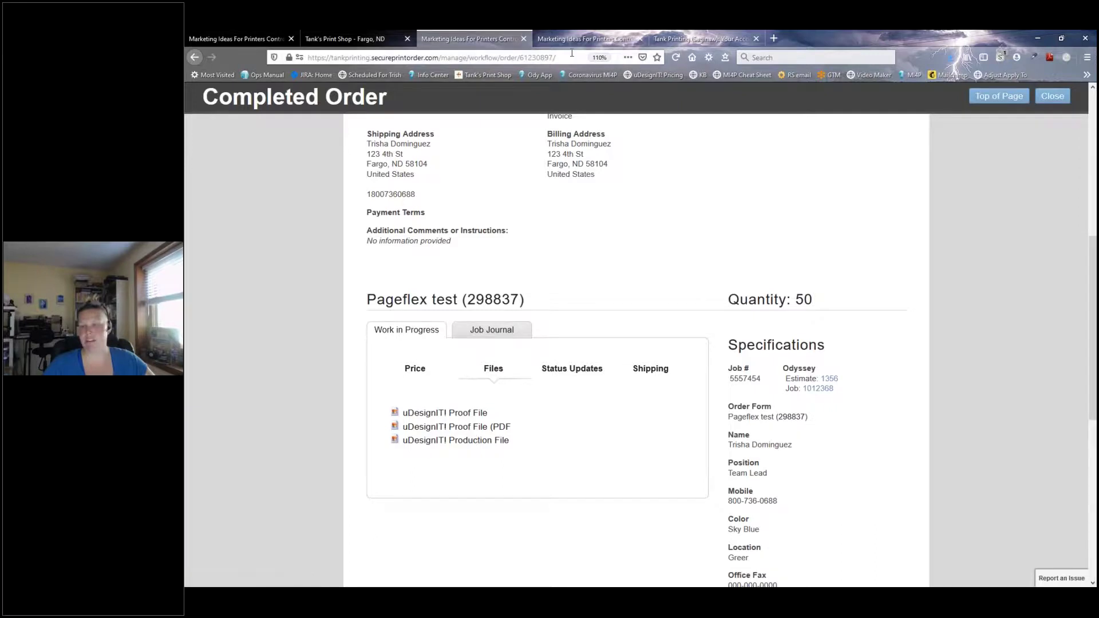
Switch to the customer's account page on the storefront and view the account summary with its order sections.
{"action": "left_click", "coordinate": [618, 38]}
{"action": "left_click", "coordinate": [664, 40]}
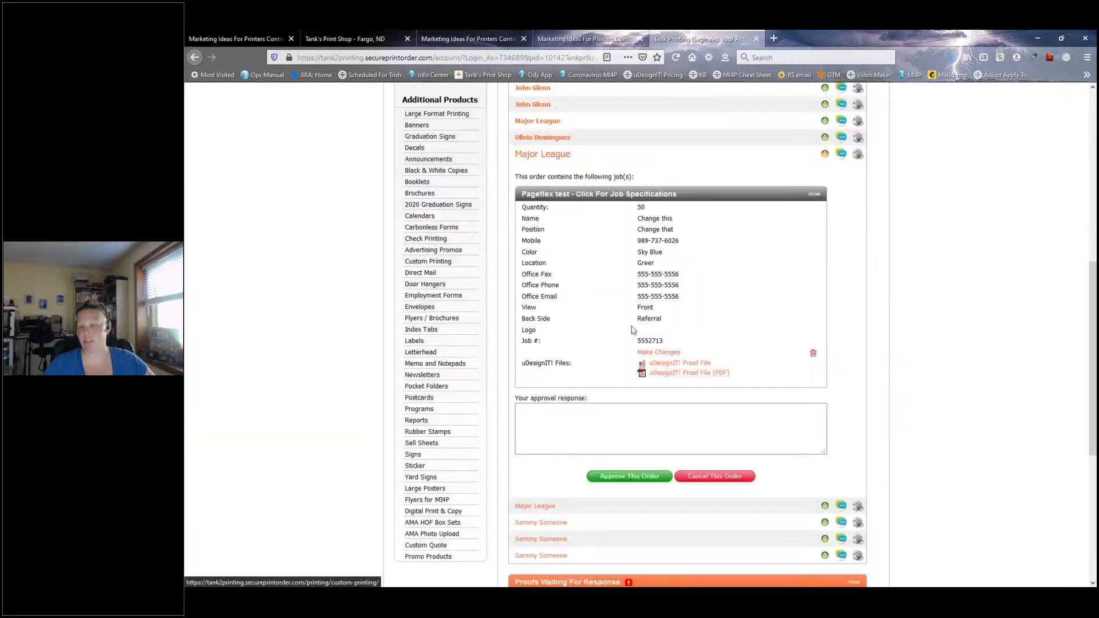
{"action": "scroll", "coordinate": [678, 369], "scroll_direction": "up", "scroll_amount": 5}
{"action": "scroll", "coordinate": [681, 367], "scroll_direction": "up", "scroll_amount": 3}
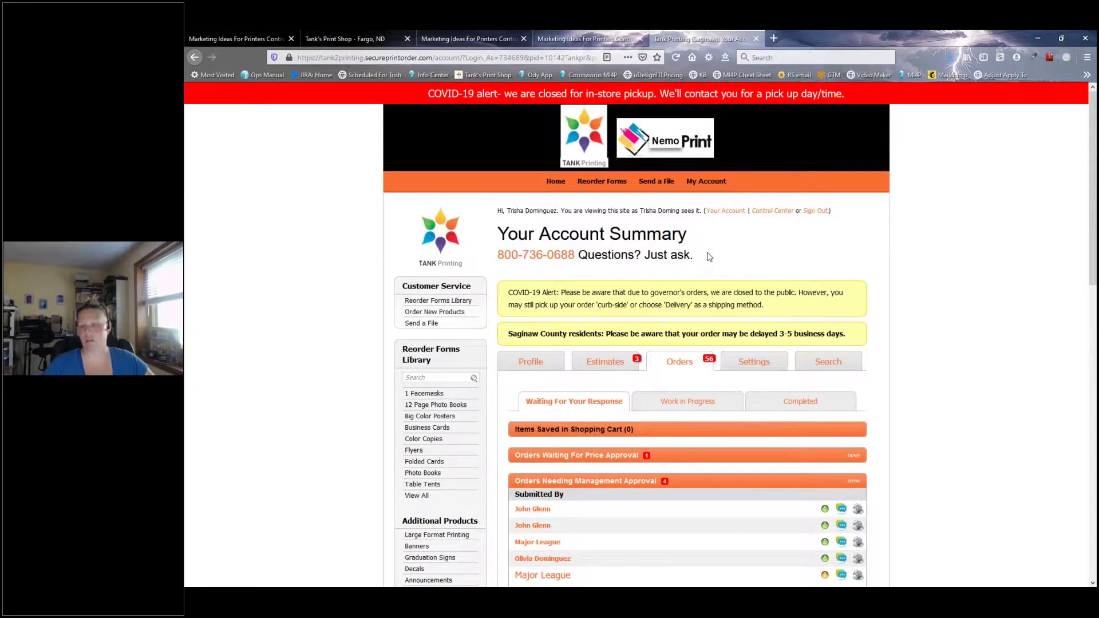
Open the uDesignIT! PDF proof file of the Pageflex test job among the orders needing management approval.
{"action": "scroll", "coordinate": [709, 257], "scroll_direction": "down", "scroll_amount": 3}
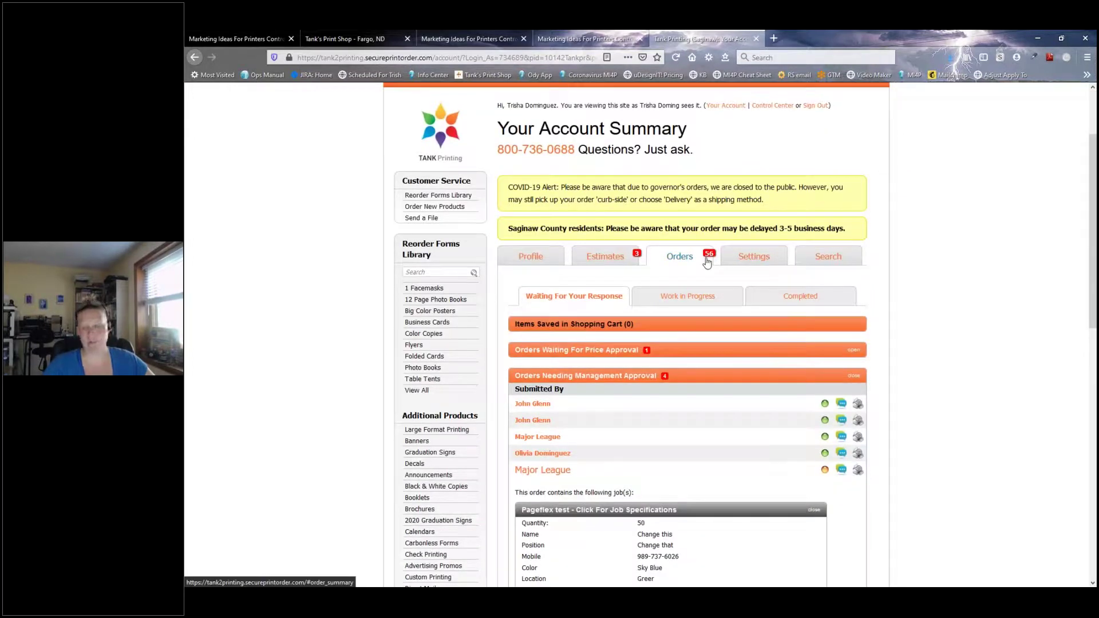
{"action": "scroll", "coordinate": [708, 261], "scroll_direction": "down", "scroll_amount": 3}
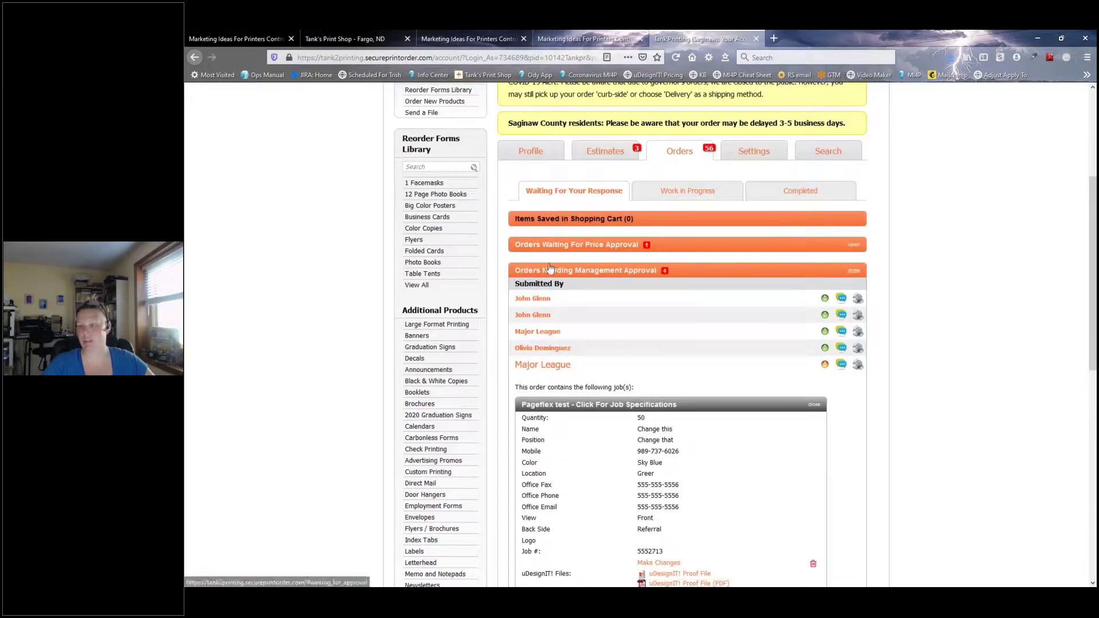
{"action": "scroll", "coordinate": [618, 273], "scroll_direction": "down", "scroll_amount": 2}
{"action": "scroll", "coordinate": [554, 306], "scroll_direction": "down", "scroll_amount": 1}
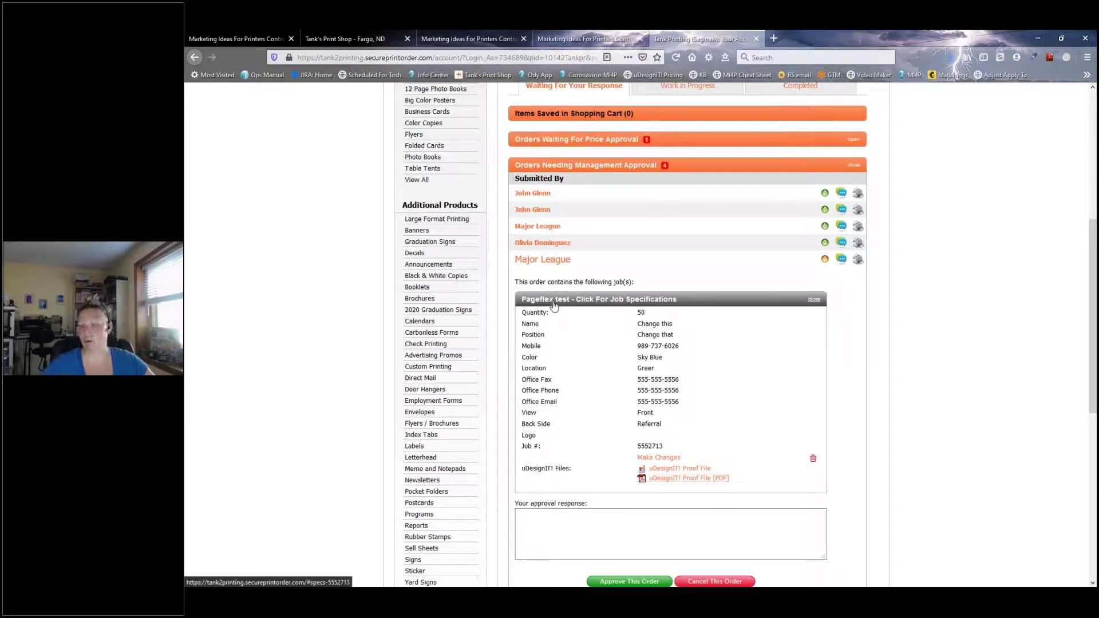
{"action": "left_click", "coordinate": [669, 485]}
{"action": "left_click", "coordinate": [668, 481]}
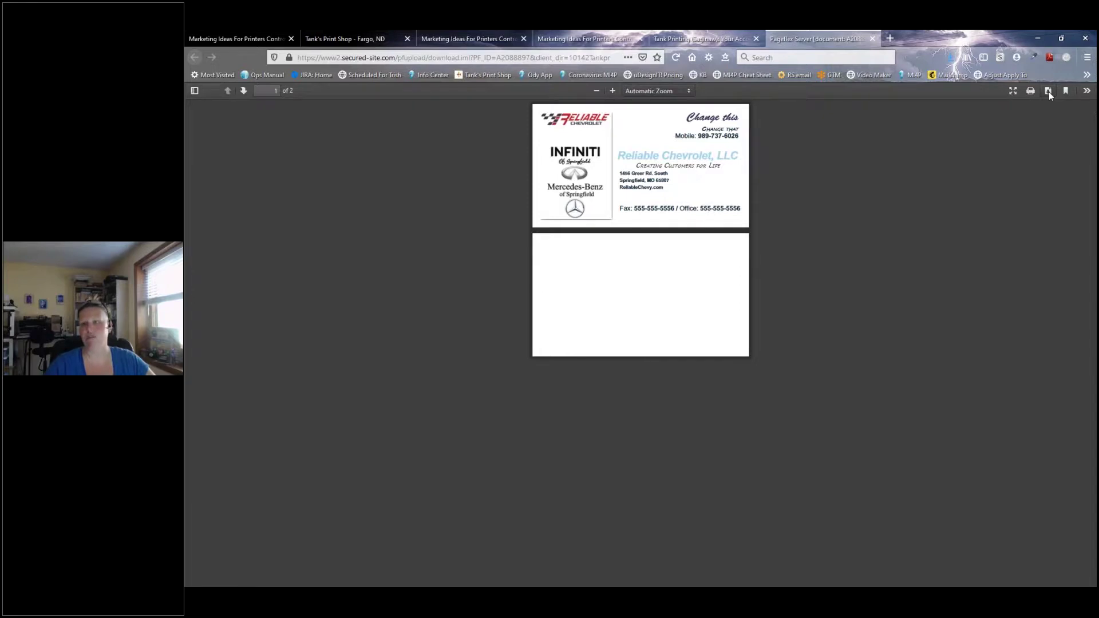
Return to the account summary and review the Pageflex test job's proof file links alongside the opened PDF proof.
{"action": "left_click", "coordinate": [722, 40]}
{"action": "scroll", "coordinate": [566, 370], "scroll_direction": "down", "scroll_amount": 4}
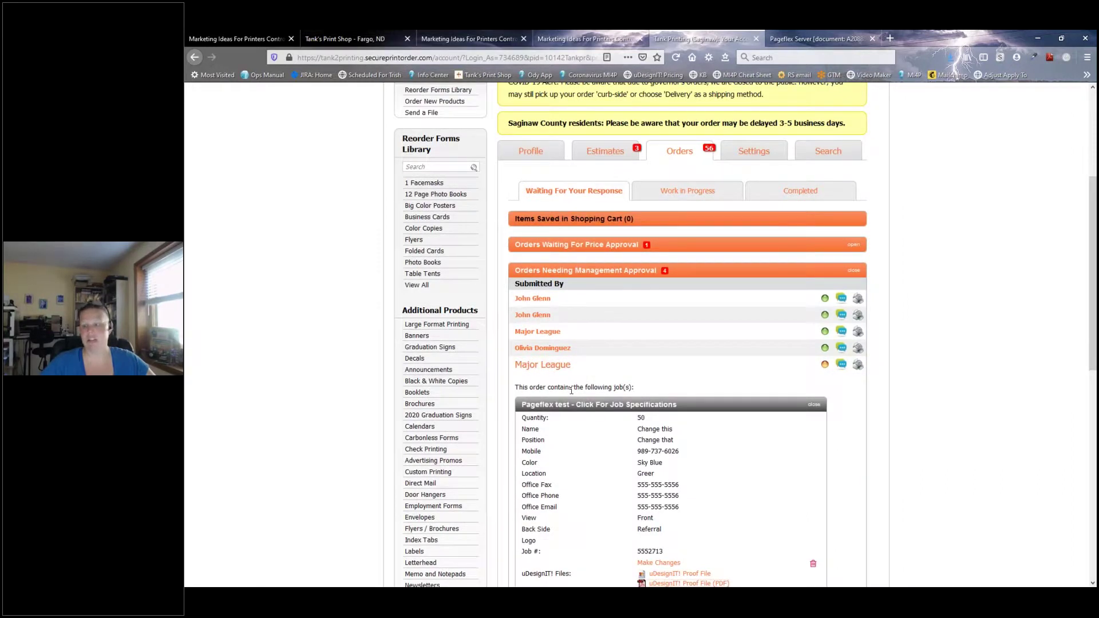
{"action": "scroll", "coordinate": [571, 390], "scroll_direction": "down", "scroll_amount": 1}
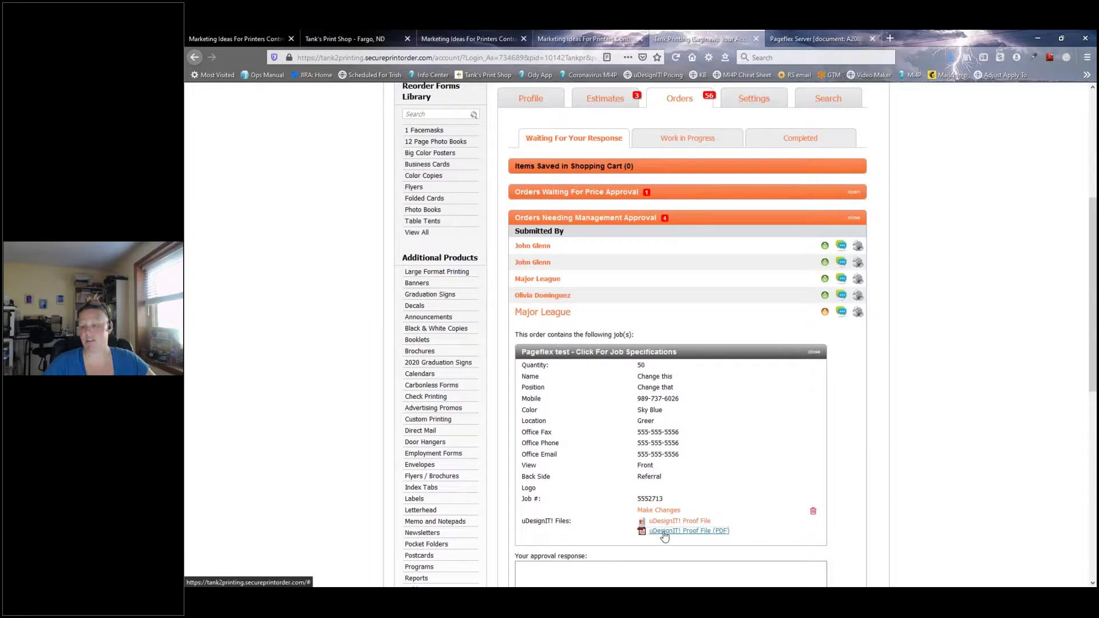
{"action": "left_click", "coordinate": [803, 40]}
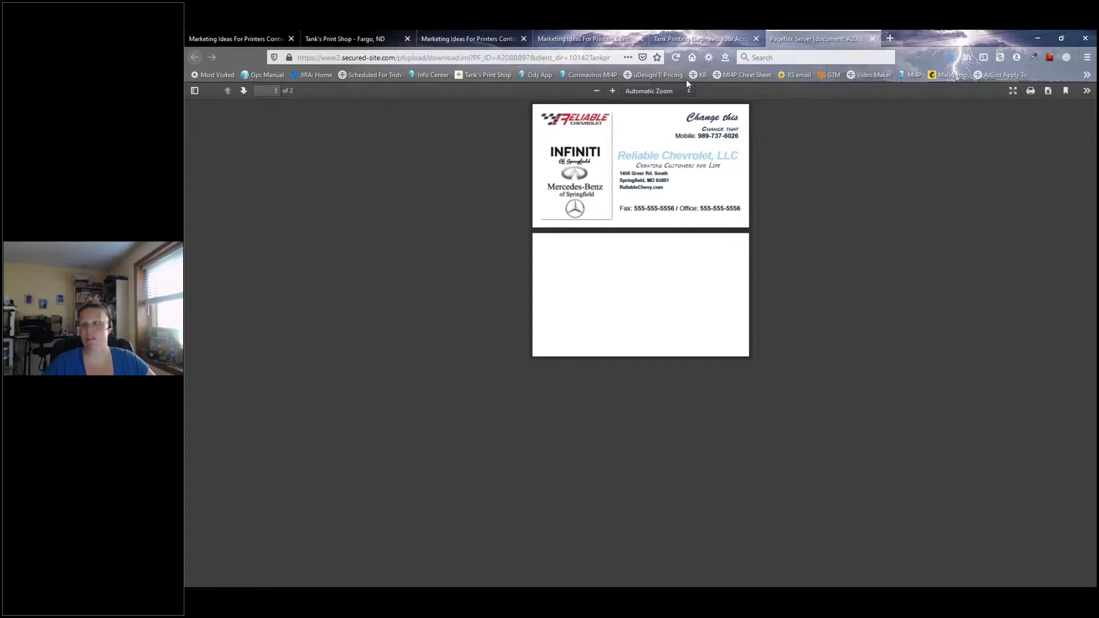
{"action": "left_click", "coordinate": [682, 39]}
{"action": "scroll", "coordinate": [588, 451], "scroll_direction": "down", "scroll_amount": 2}
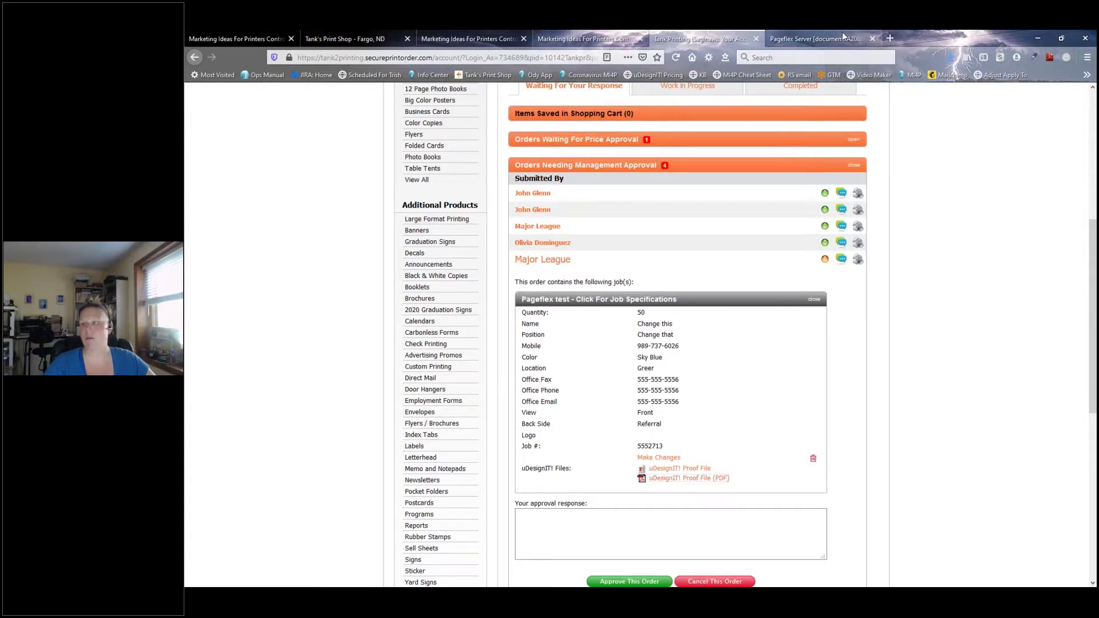
Revisit the customer accounts list, the completed Pageflex test order and the storefront home page, ending at the Services navigation tab settings.
{"action": "left_click", "coordinate": [589, 36]}
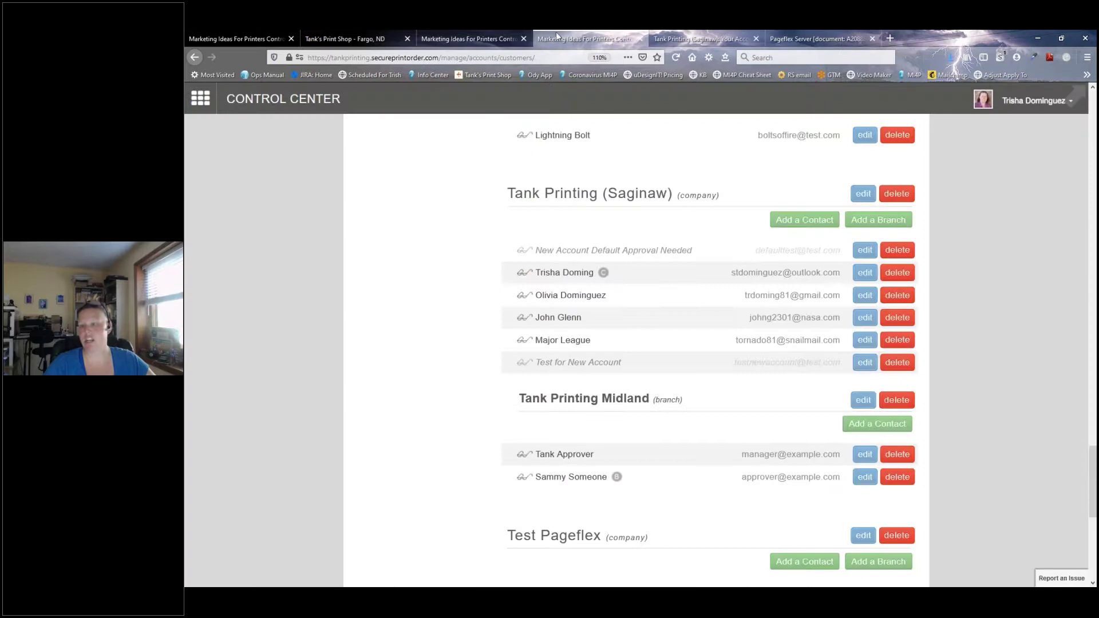
{"action": "left_click", "coordinate": [458, 38]}
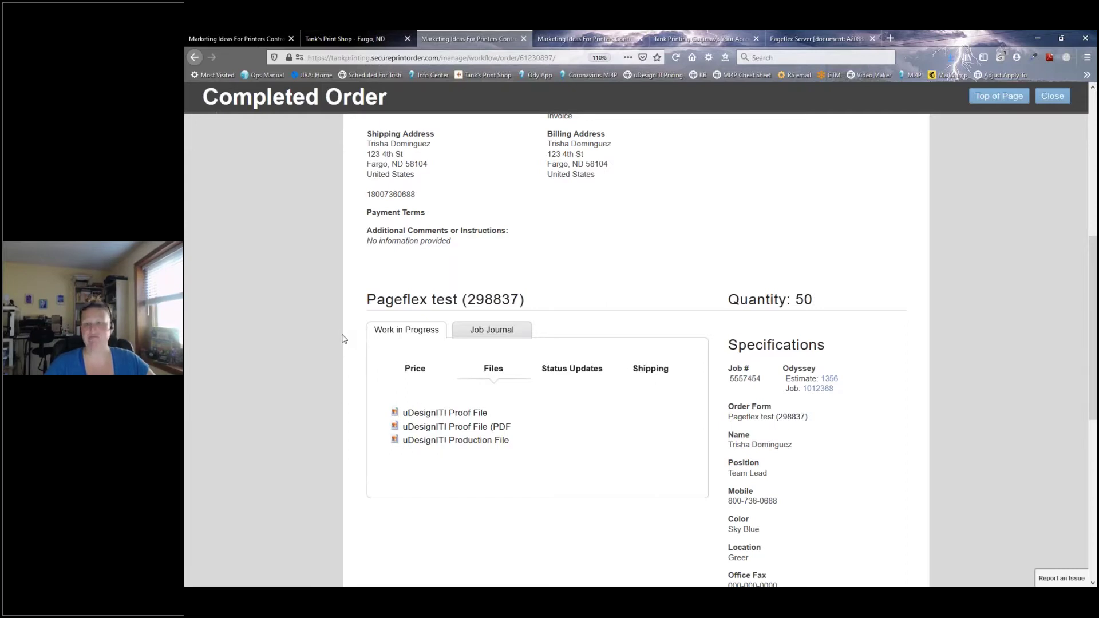
{"action": "scroll", "coordinate": [349, 309], "scroll_direction": "up", "scroll_amount": 4}
{"action": "left_click", "coordinate": [348, 39]}
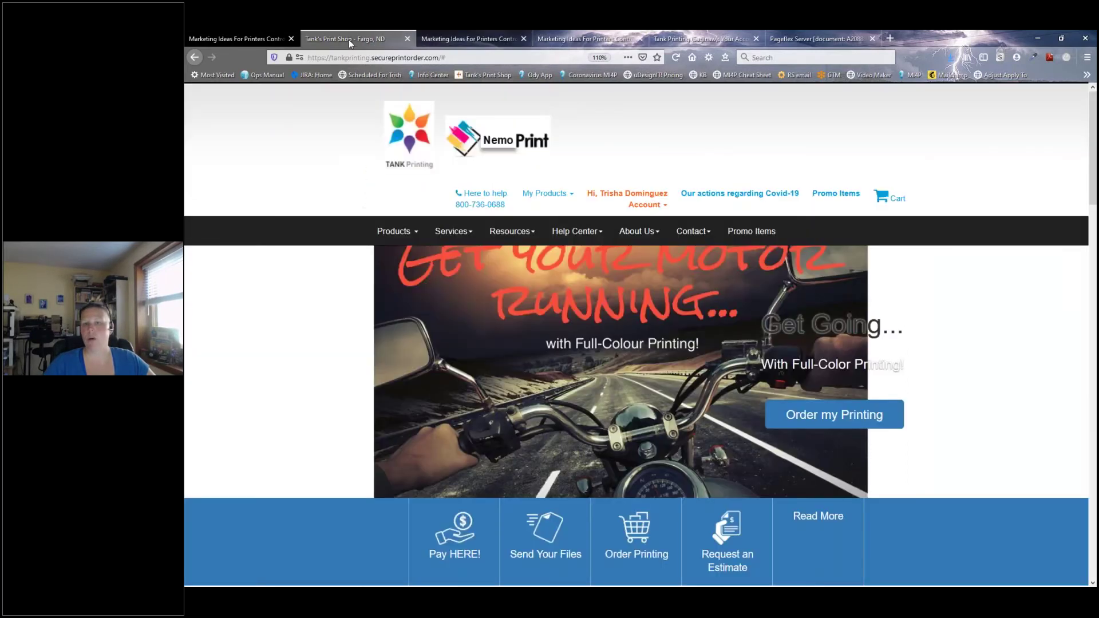
{"action": "left_click", "coordinate": [233, 34]}
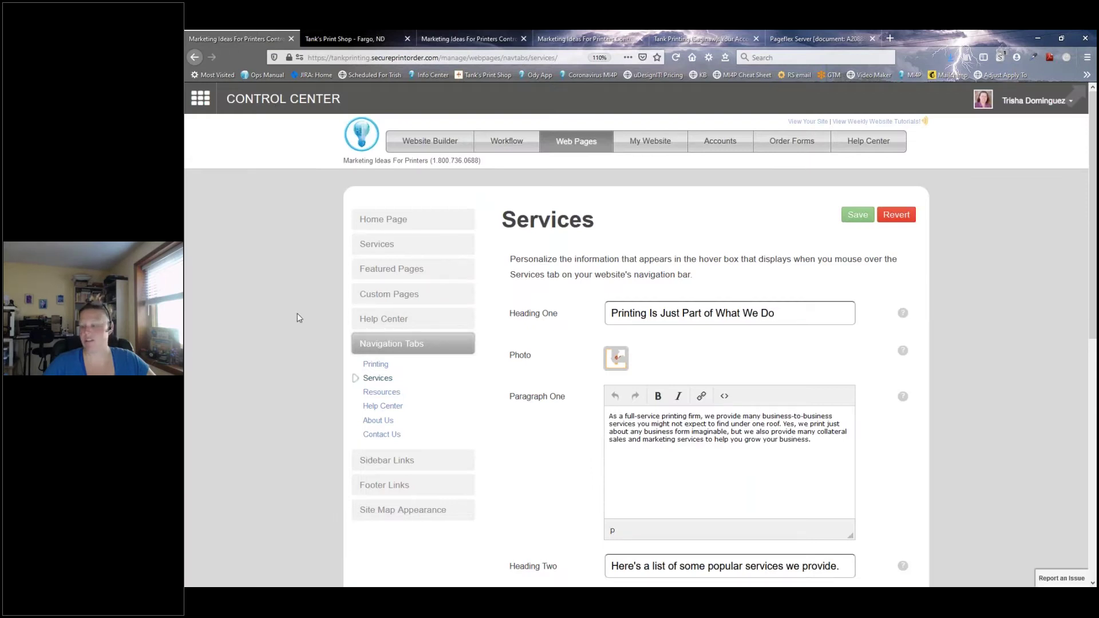